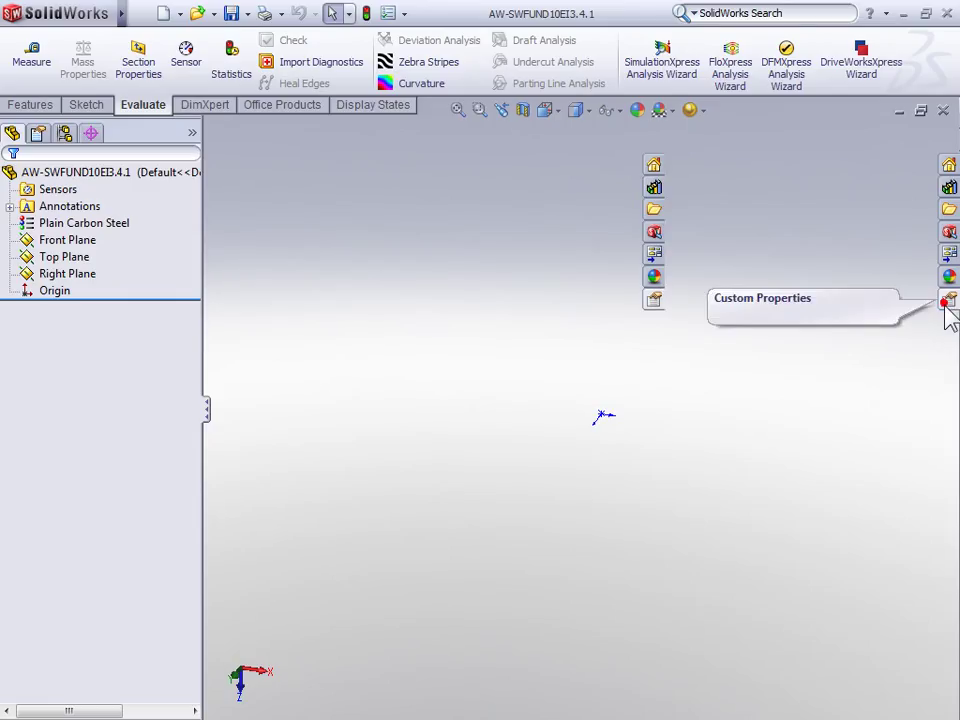
pyautogui.click(949, 300)
pyautogui.click(540, 332)
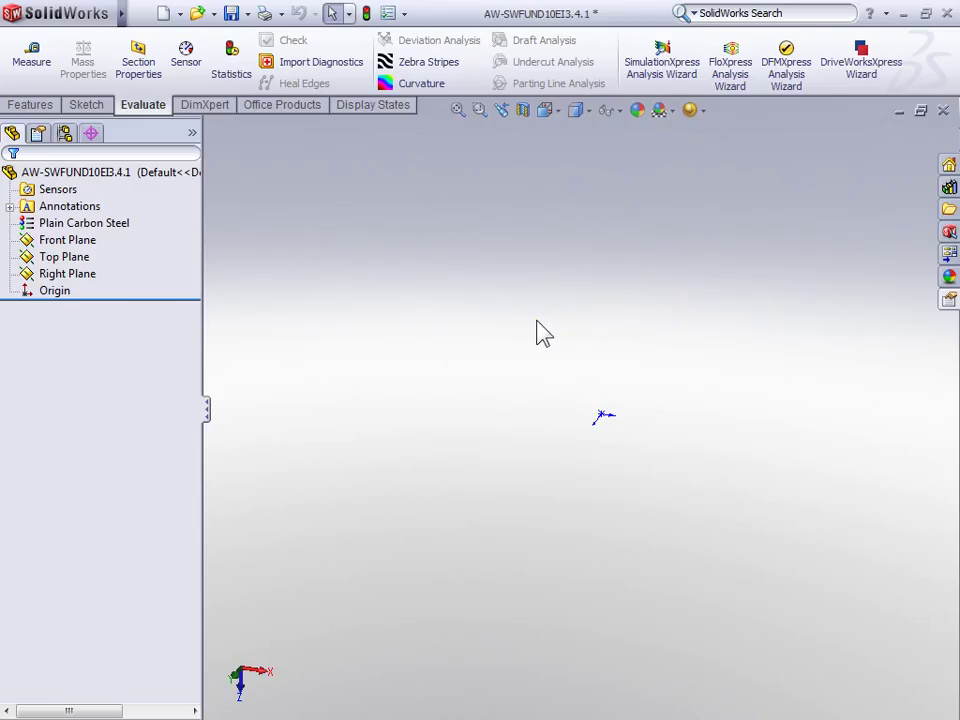
# On the Top Plane, sketch three connected lines from the origin: horizontal about 2.79 in, rising diagonal about 5.49 in, horizontal about 3.04 in.
pyautogui.click(64, 257)
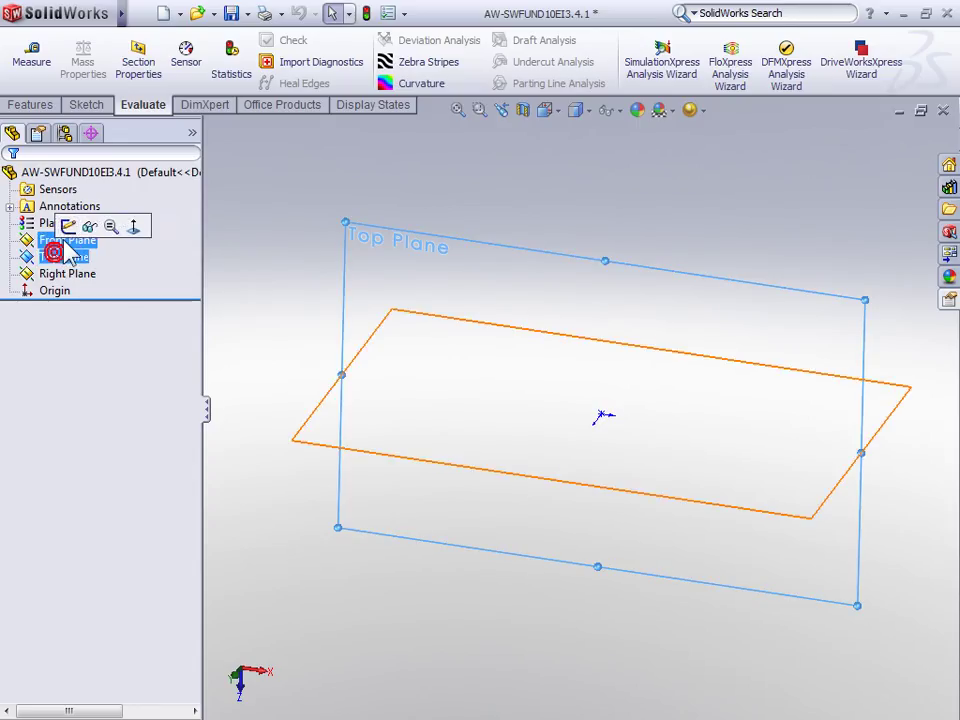
pyautogui.click(68, 226)
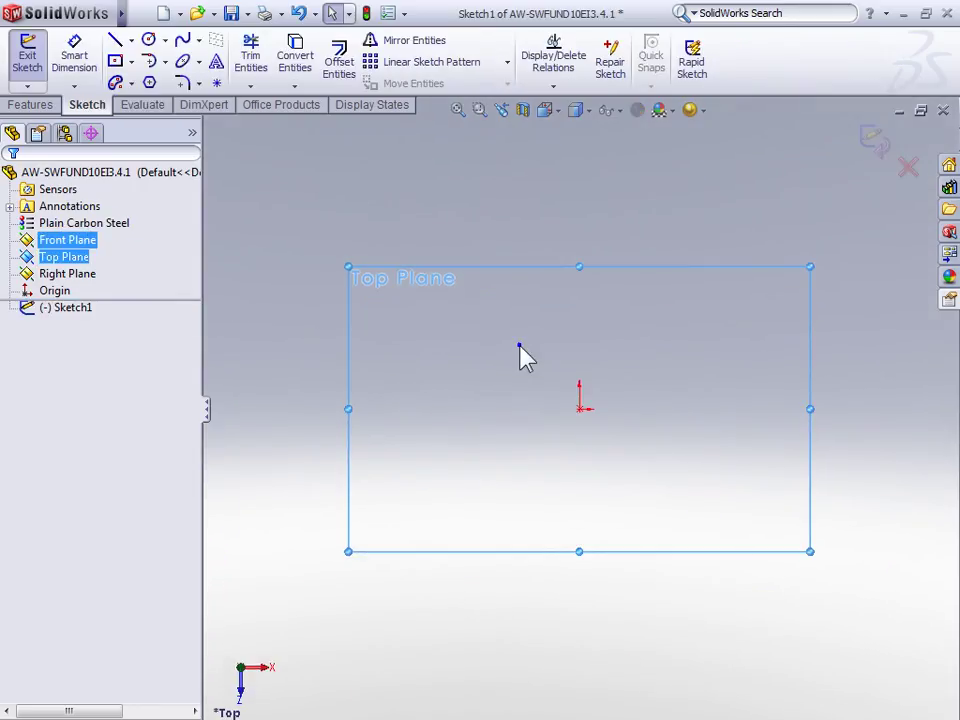
pyautogui.moveTo(519, 346); pyautogui.dragTo(435, 349, button='right')
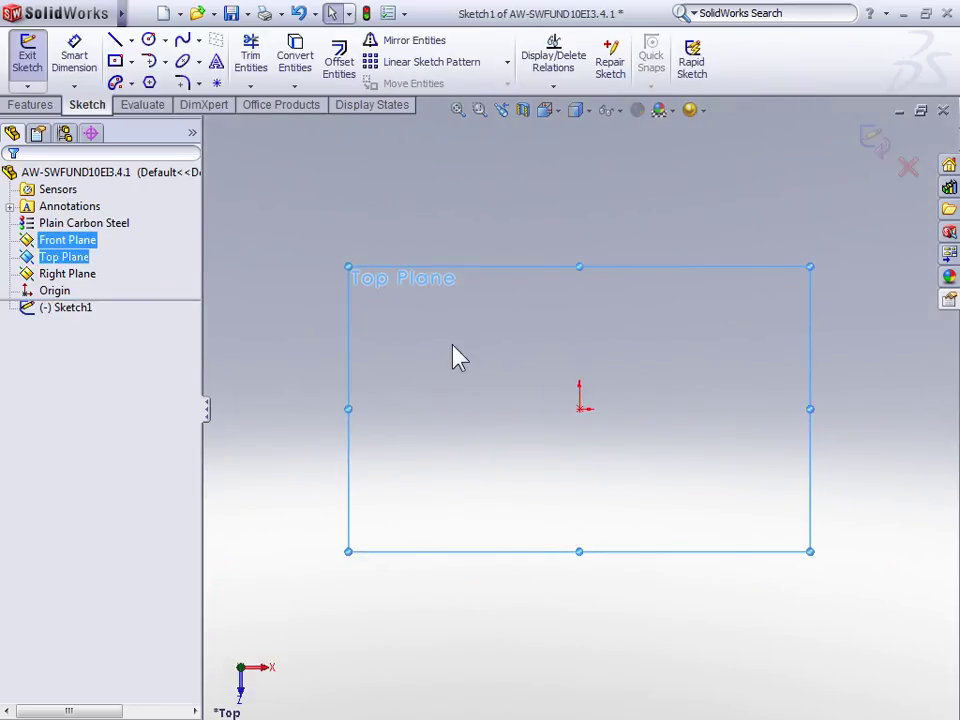
pyautogui.click(579, 408)
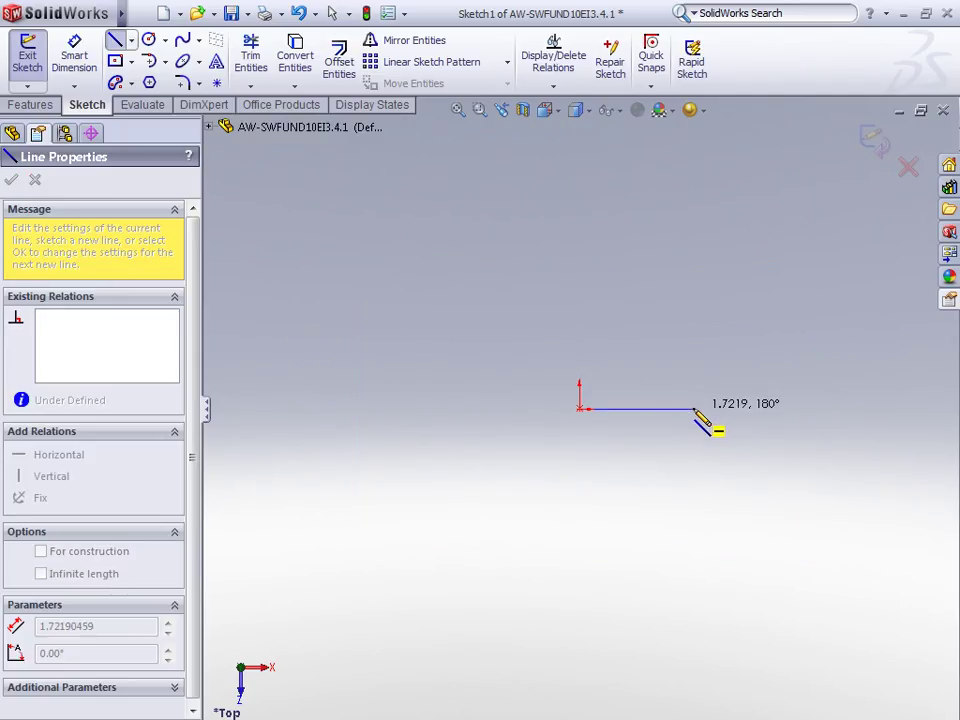
pyautogui.click(763, 408)
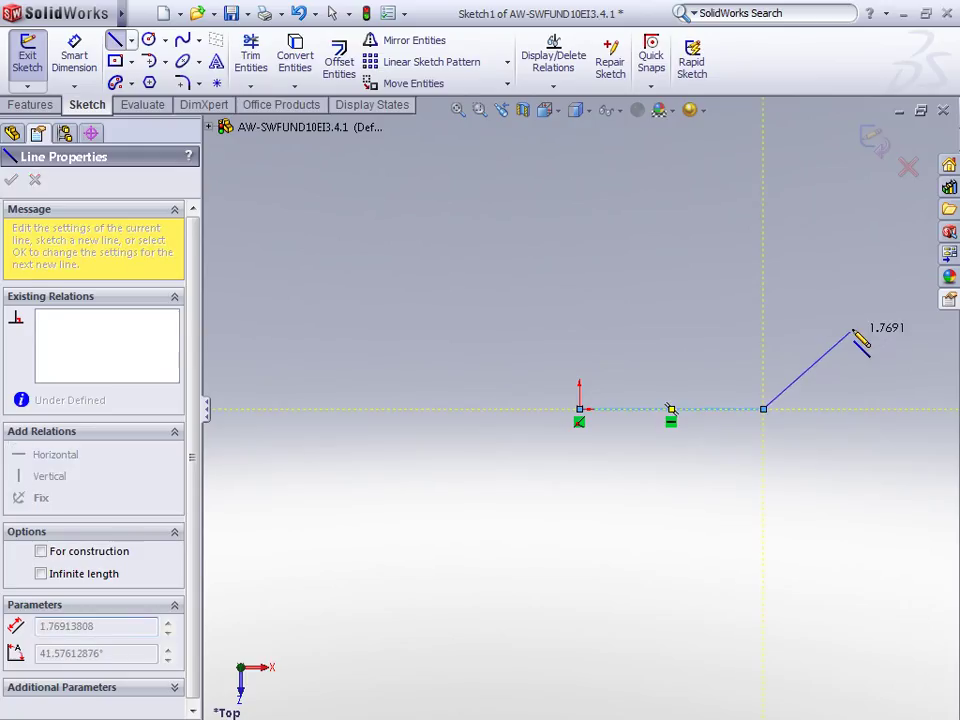
pyautogui.moveTo(888, 288)
pyautogui.mouseDown()
pyautogui.moveTo(922, 268)
pyautogui.moveTo(885, 296)
pyautogui.moveTo(836, 268)
pyautogui.moveTo(808, 302)
pyautogui.moveTo(797, 291)
pyautogui.mouseUp()
pyautogui.click(893, 291)
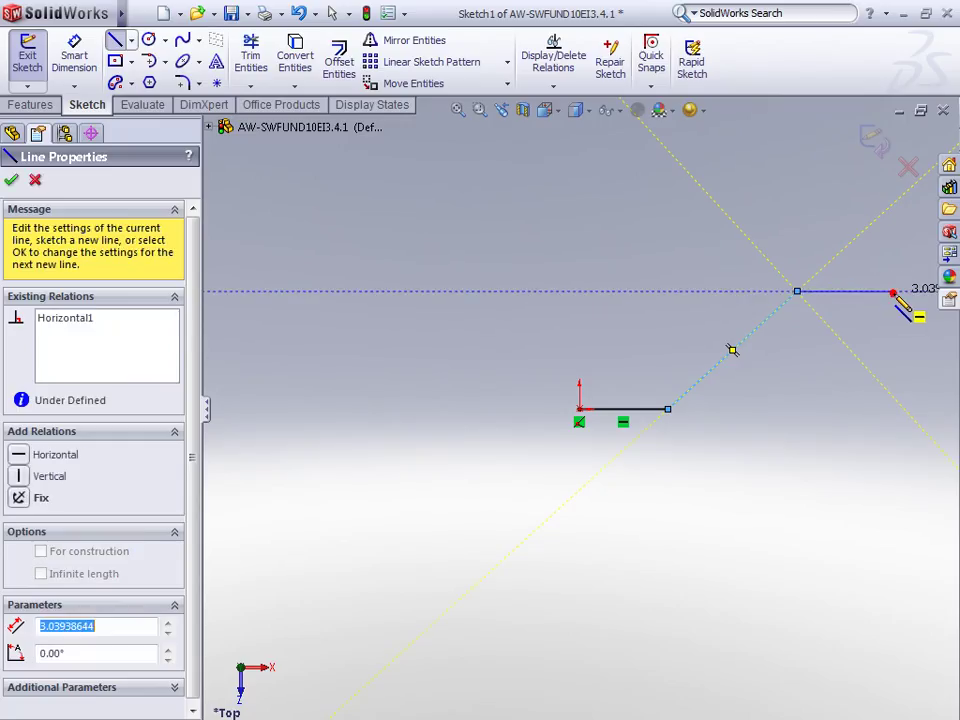
pyautogui.press('Escape')
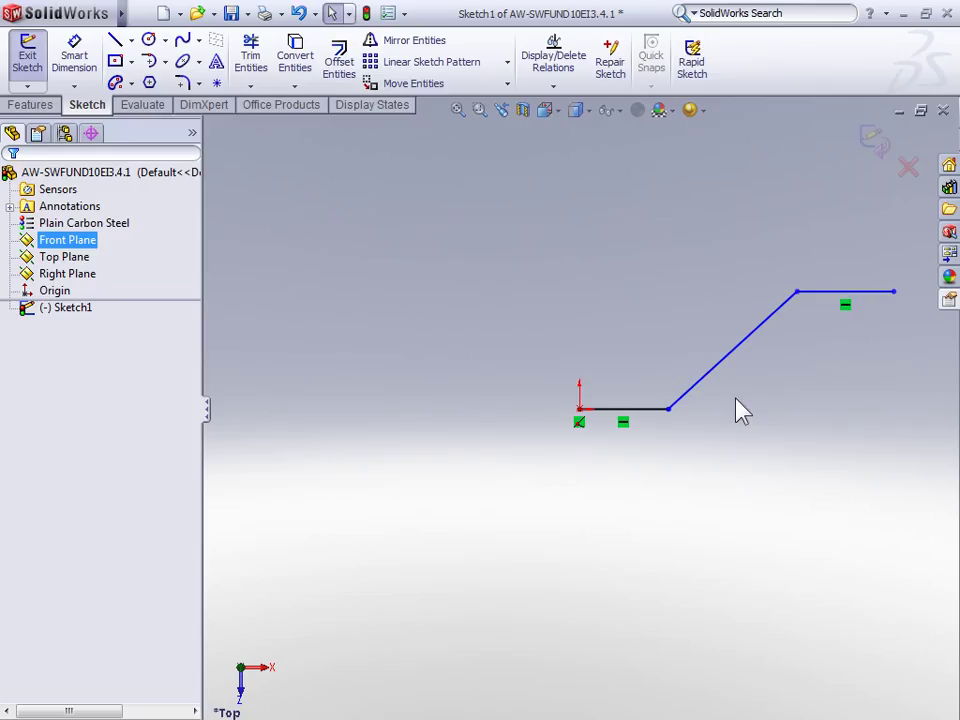
# Dimension the angle between the diagonal line and the extension of the lower horizontal line as 45 degrees.
pyautogui.moveTo(754, 400); pyautogui.dragTo(758, 320, button='right')
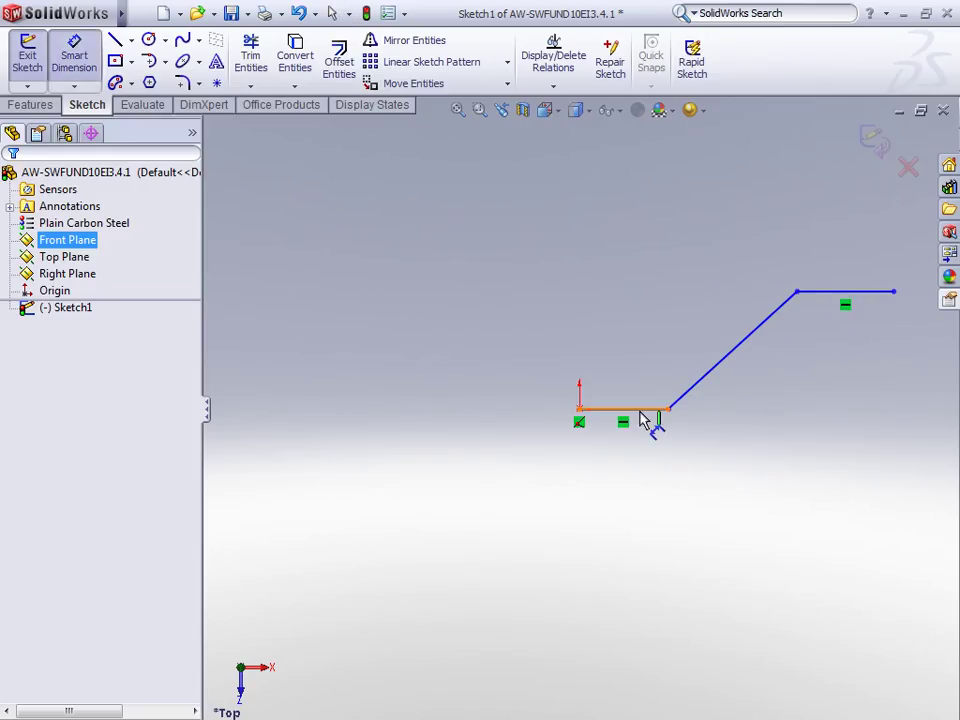
pyautogui.click(695, 390)
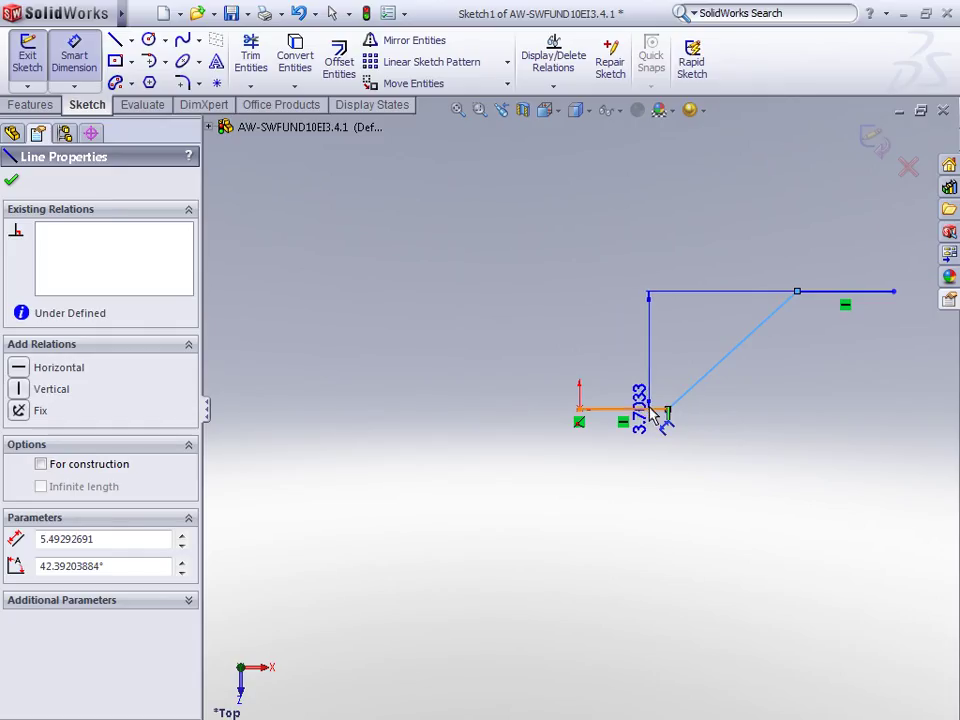
pyautogui.click(651, 410)
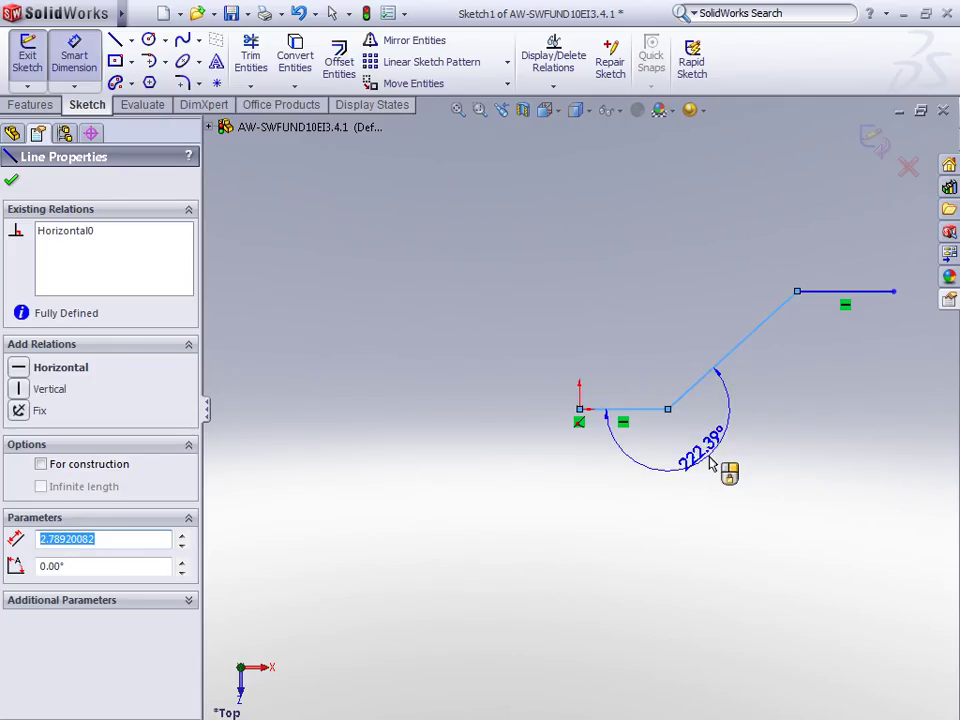
pyautogui.click(785, 387)
pyautogui.click(816, 385)
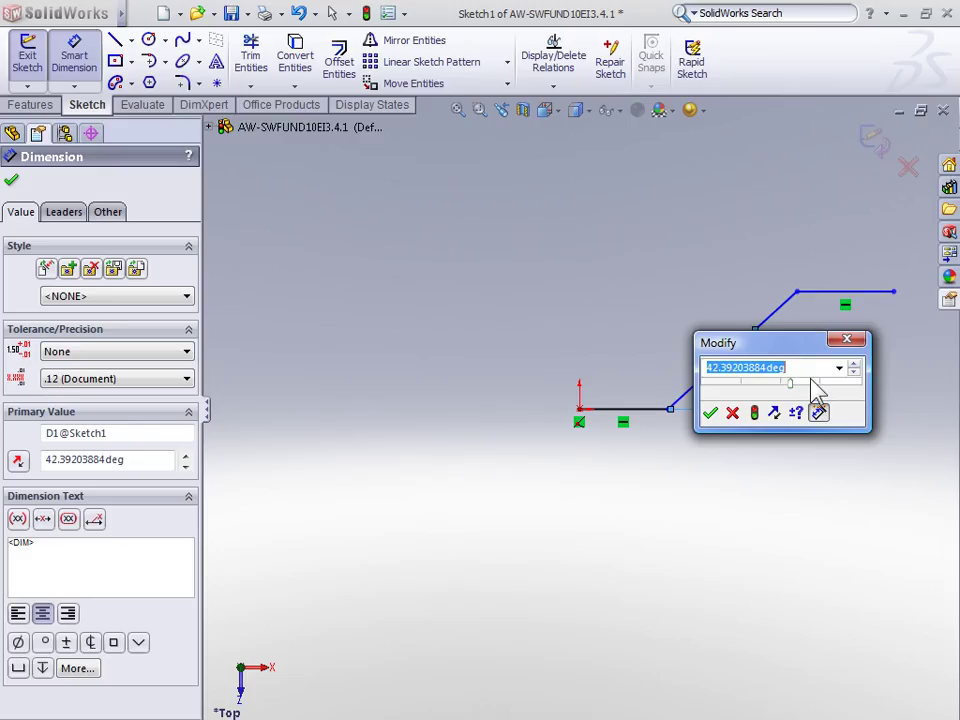
pyautogui.write('45')
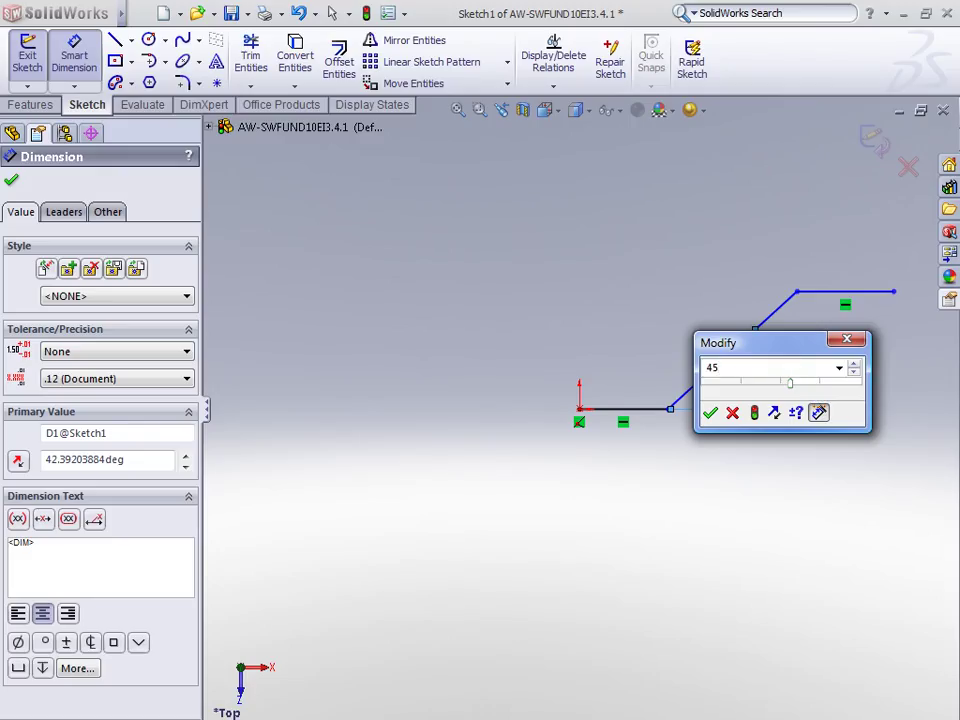
pyautogui.press('Return')
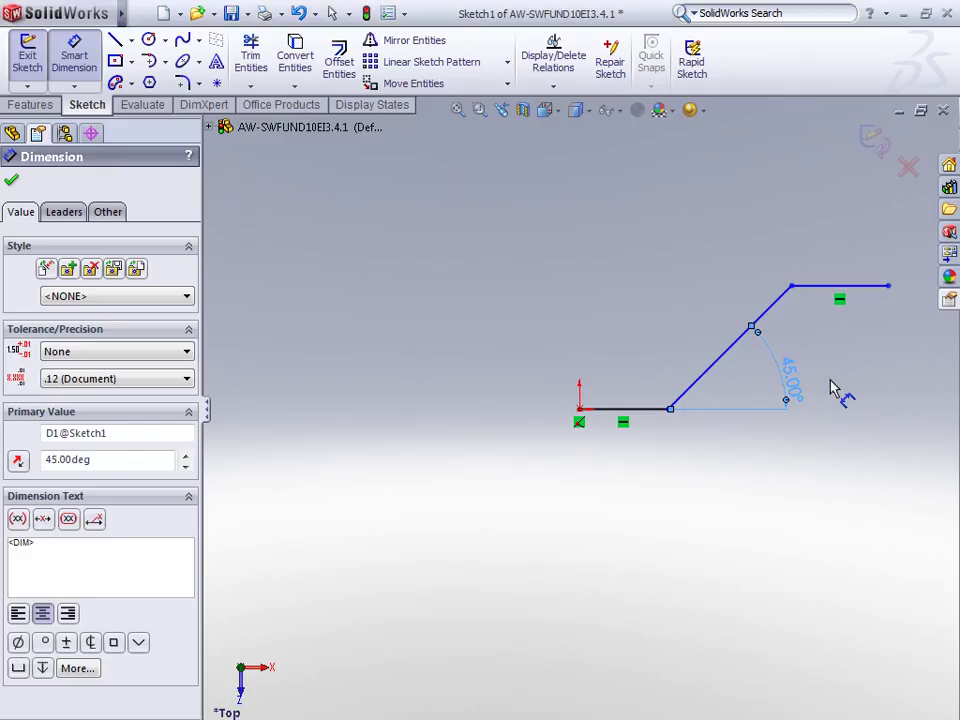
pyautogui.press('Escape')
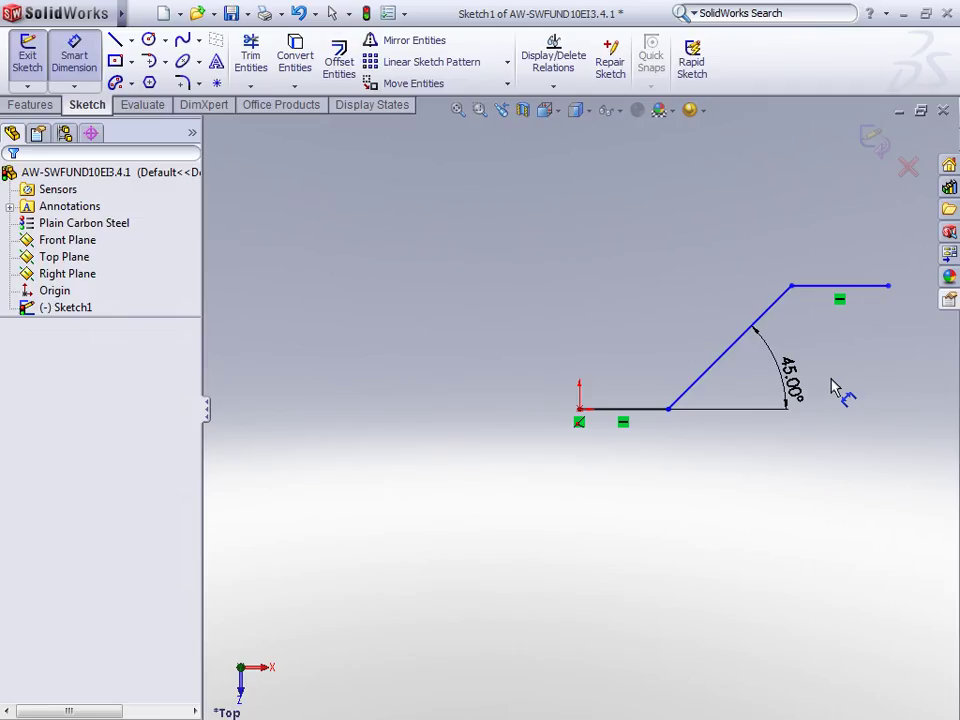
# Dimension the vertical height of the diagonal line as 3 in, placing the dimension beyond the origin end.
pyautogui.press('f')
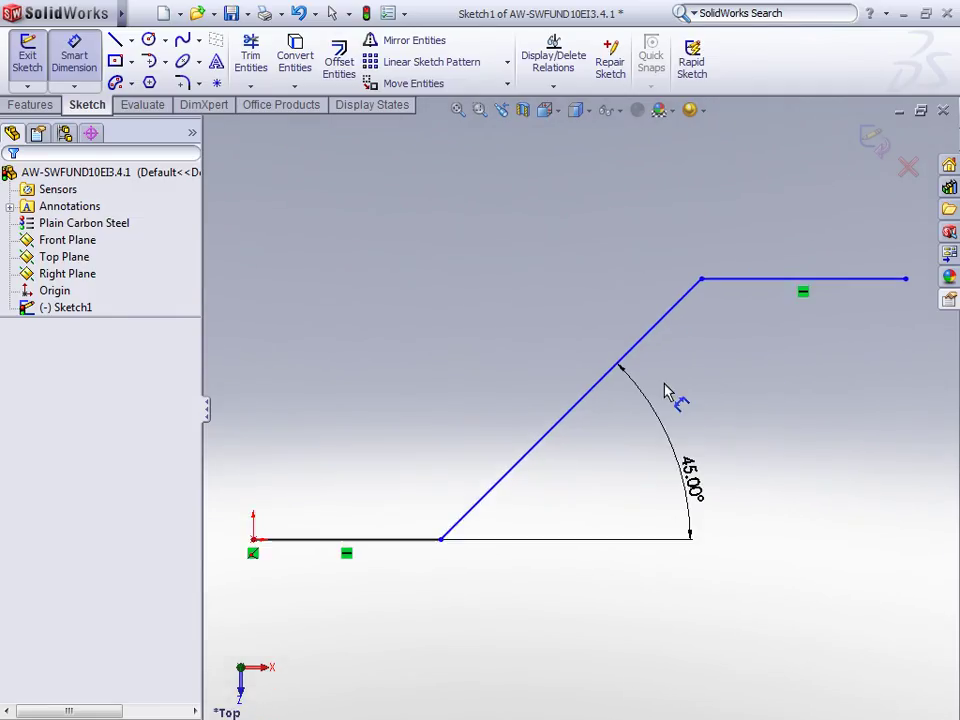
pyautogui.click(525, 456)
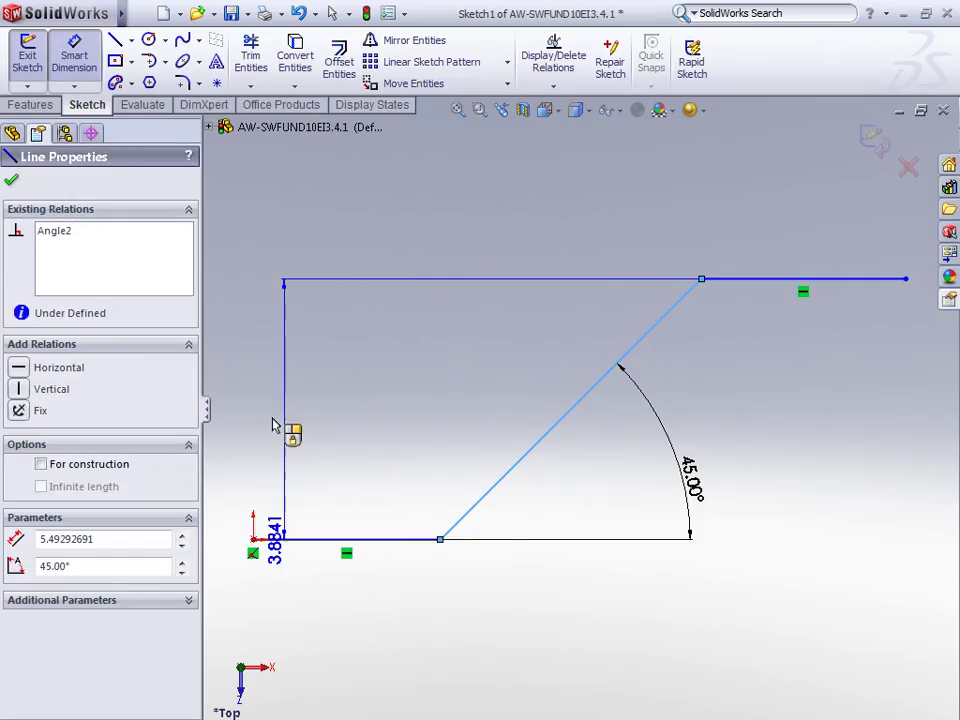
pyautogui.click(236, 387)
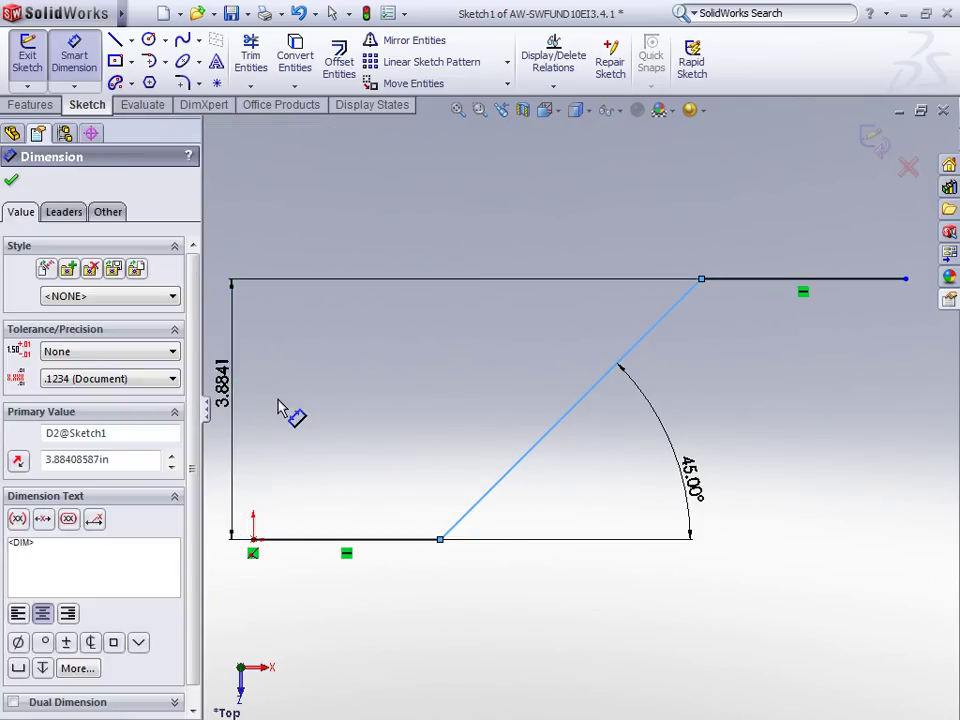
pyautogui.write('3')
pyautogui.press('Return')
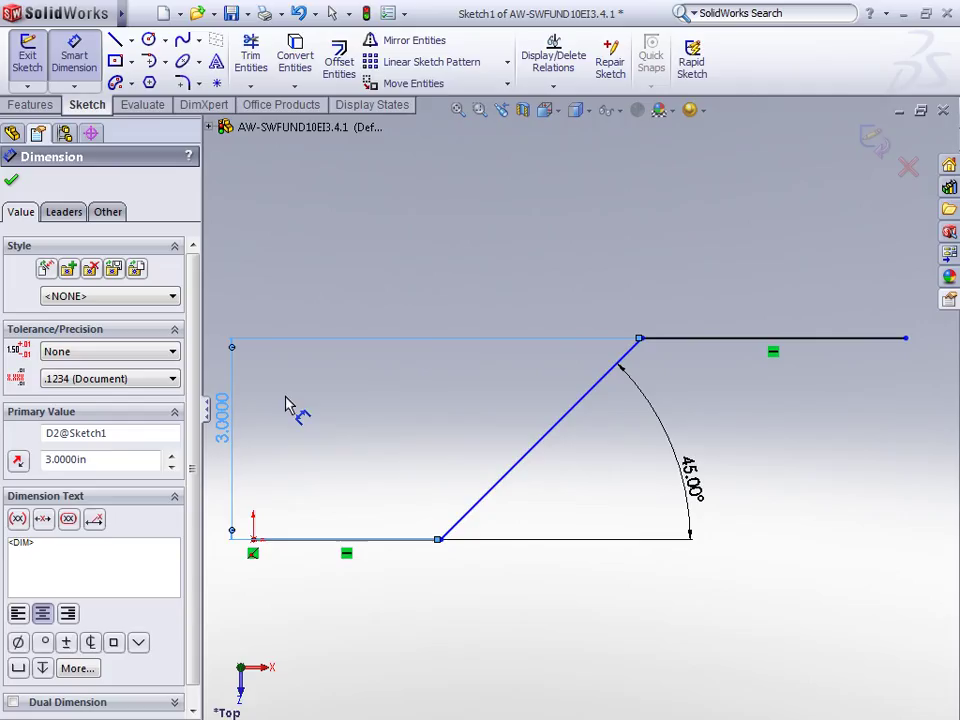
# Dimension the overall horizontal distance from the origin to the free end of the upper line as 8 in.
pyautogui.click(253, 540)
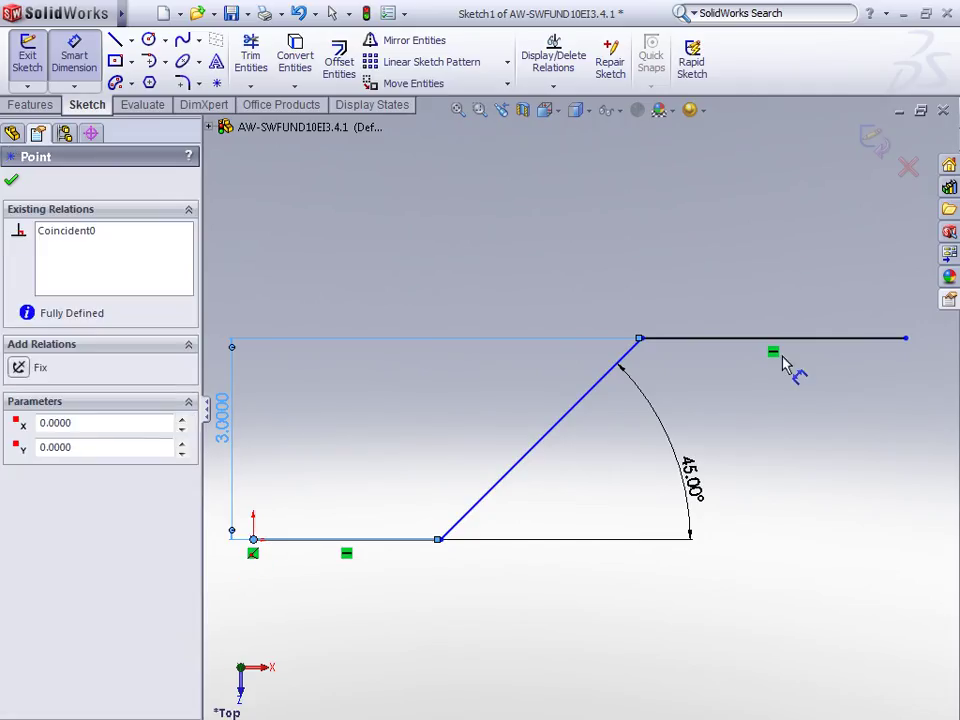
pyautogui.click(905, 340)
pyautogui.click(606, 257)
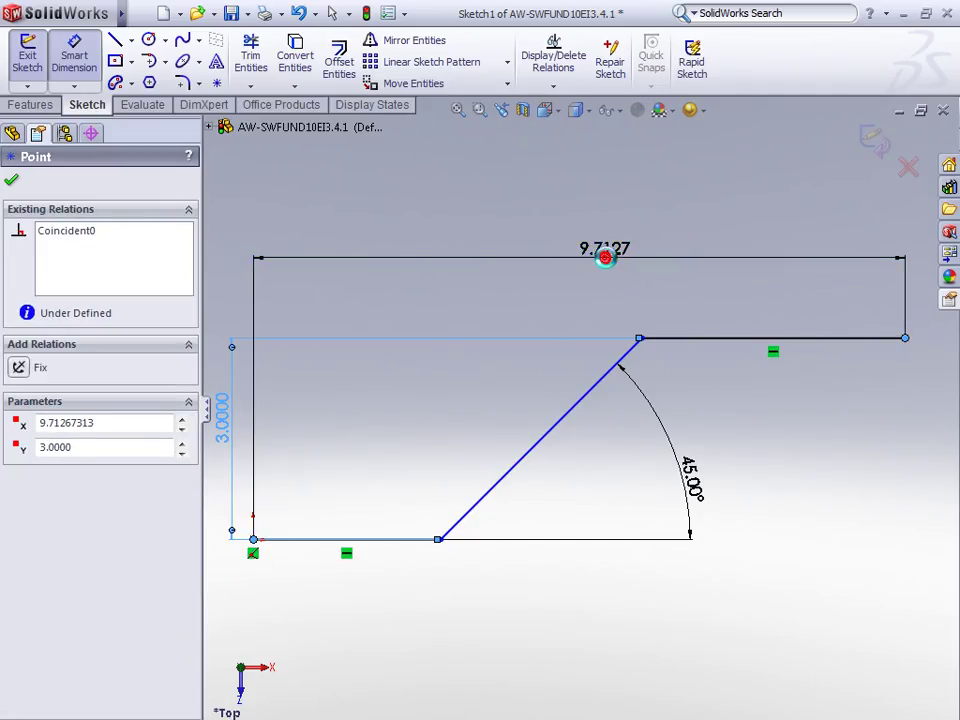
pyautogui.write('8')
pyautogui.press('Return')
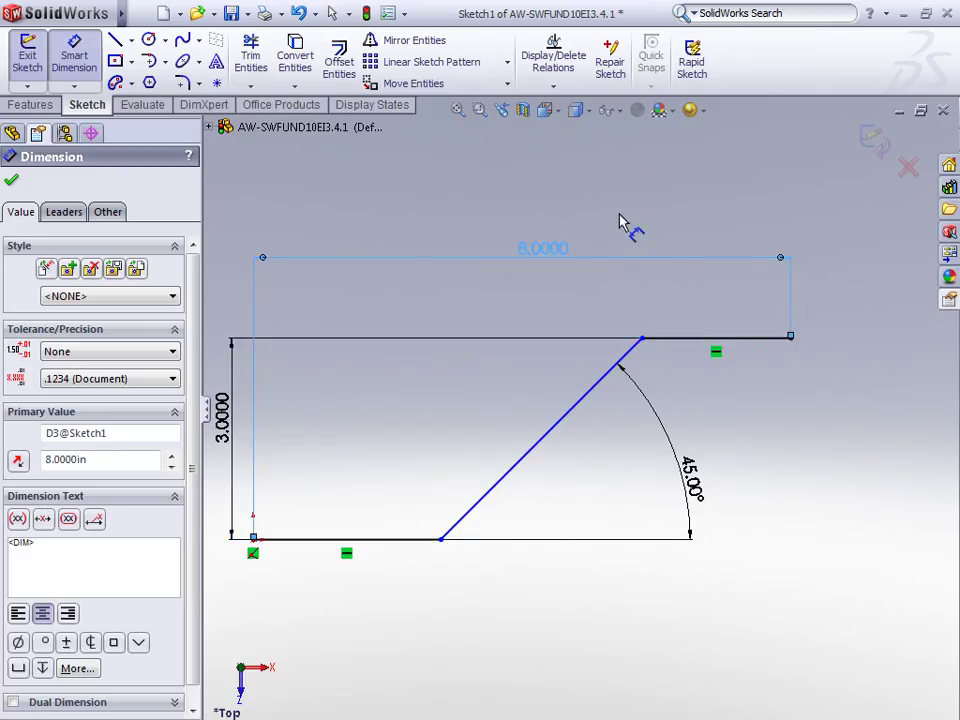
pyautogui.press('Escape')
pyautogui.scroll(2, 625, 362)
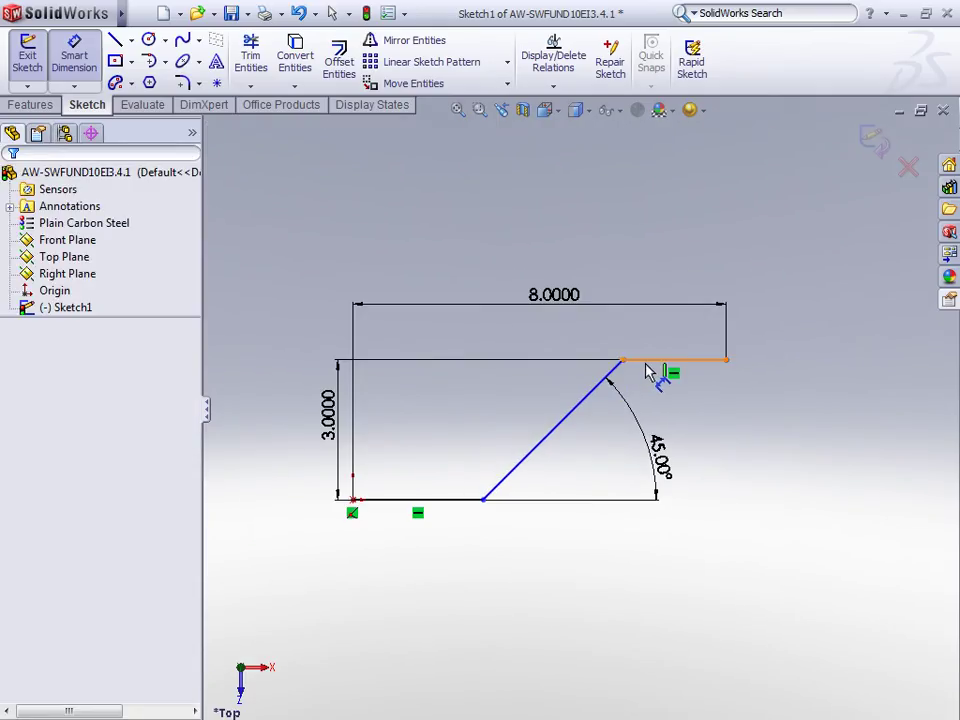
pyautogui.press('Escape')
# Apply an Equal relation between the upper and lower horizontal lines.
pyautogui.click(646, 362)
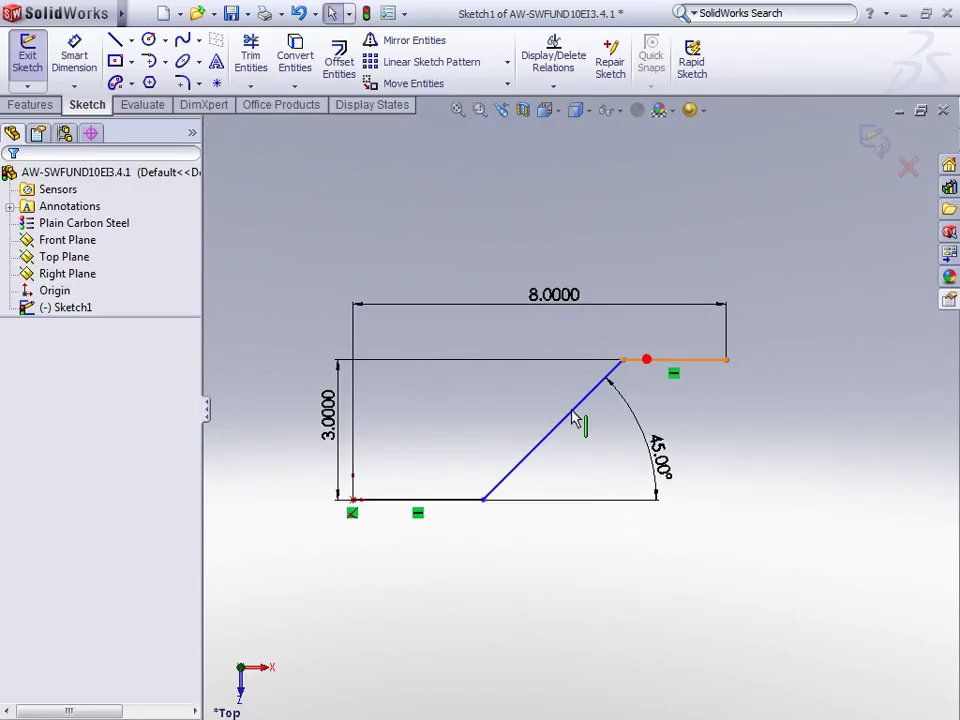
pyautogui.keyDown('ctrl'); pyautogui.click(453, 500); pyautogui.keyUp('ctrl')
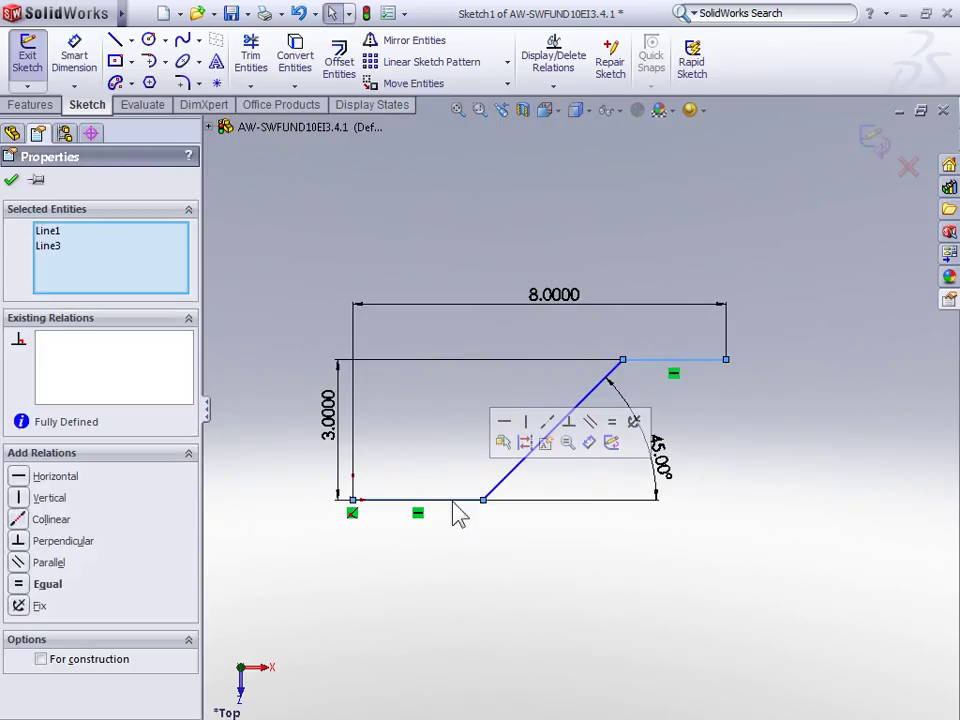
pyautogui.click(611, 422)
pyautogui.click(742, 428)
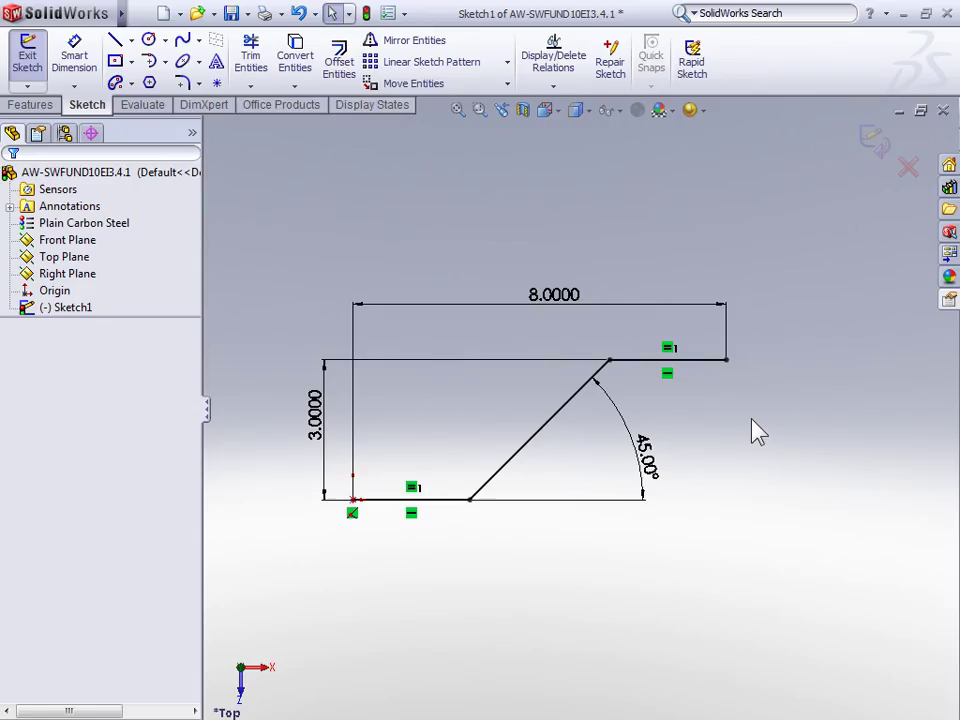
# Add 2 in sketch fillets at both corners of the diagonal line, allowing the geometry with the equal relation to adjust.
pyautogui.press('s')
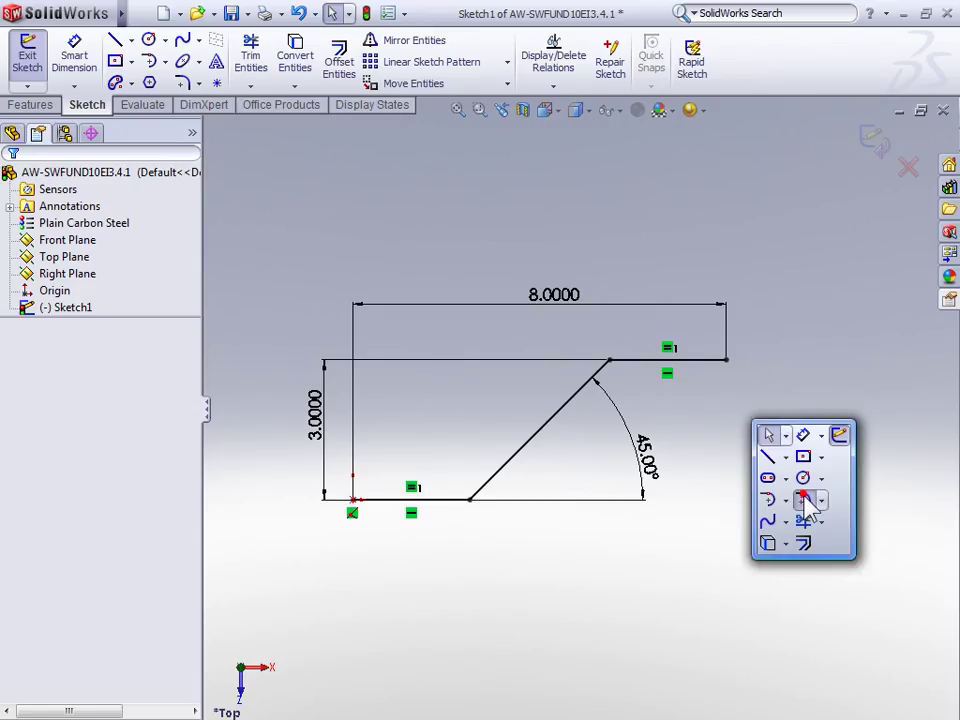
pyautogui.click(805, 500)
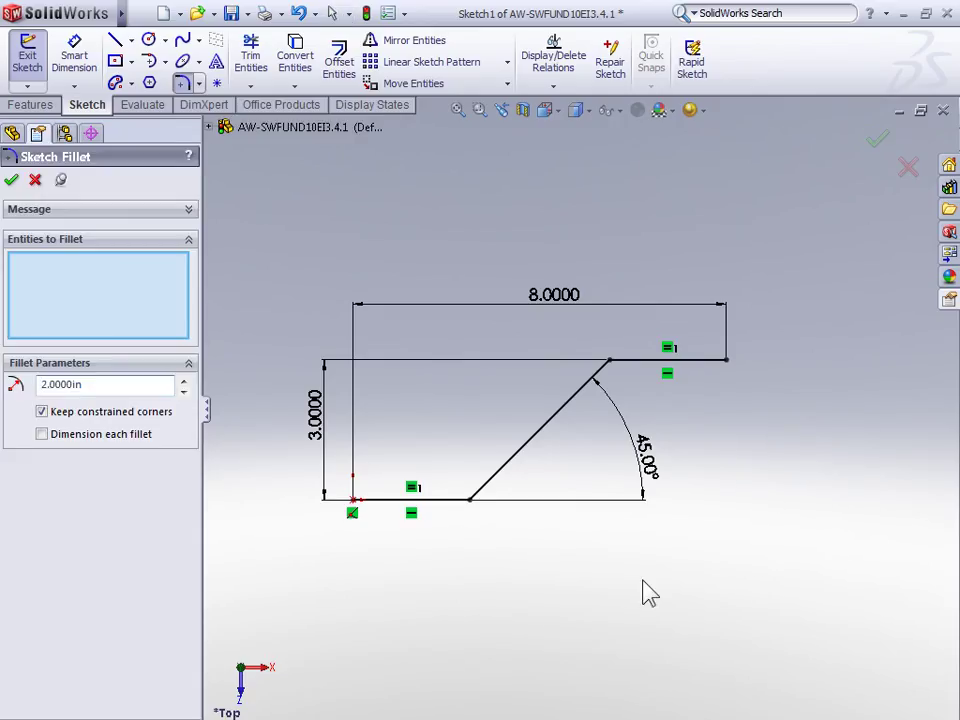
pyautogui.click(468, 498)
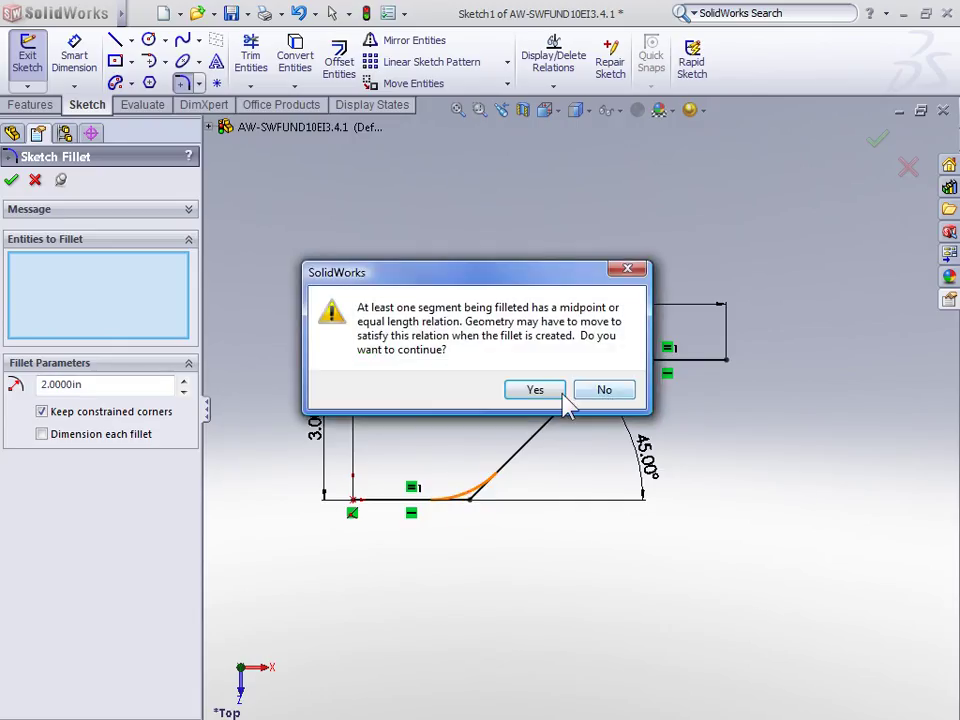
pyautogui.click(560, 392)
pyautogui.click(606, 362)
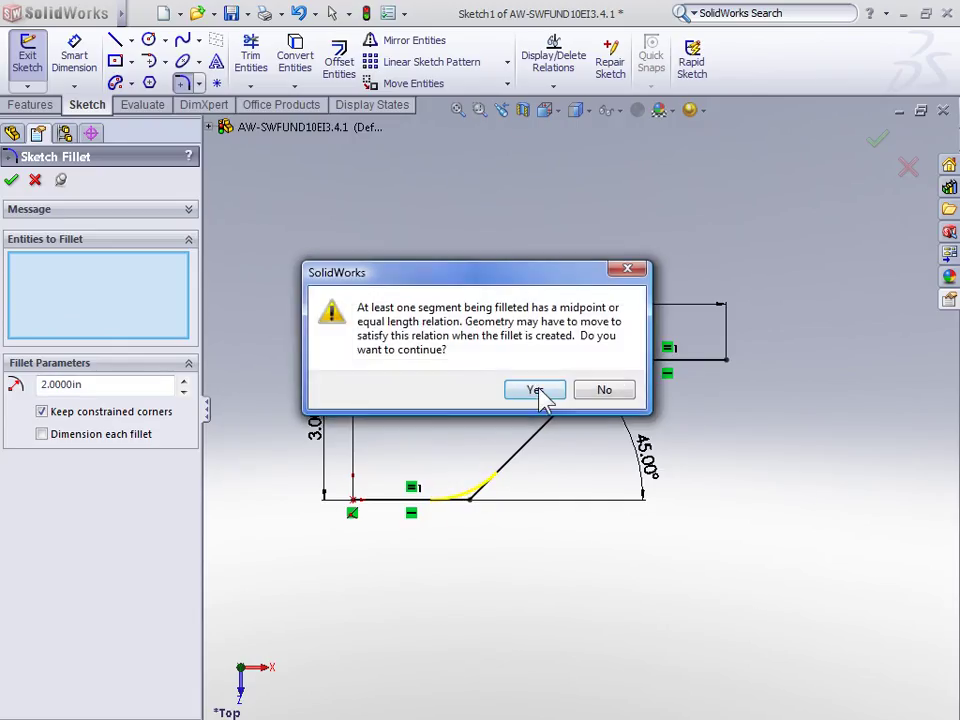
pyautogui.click(538, 391)
pyautogui.click(878, 141)
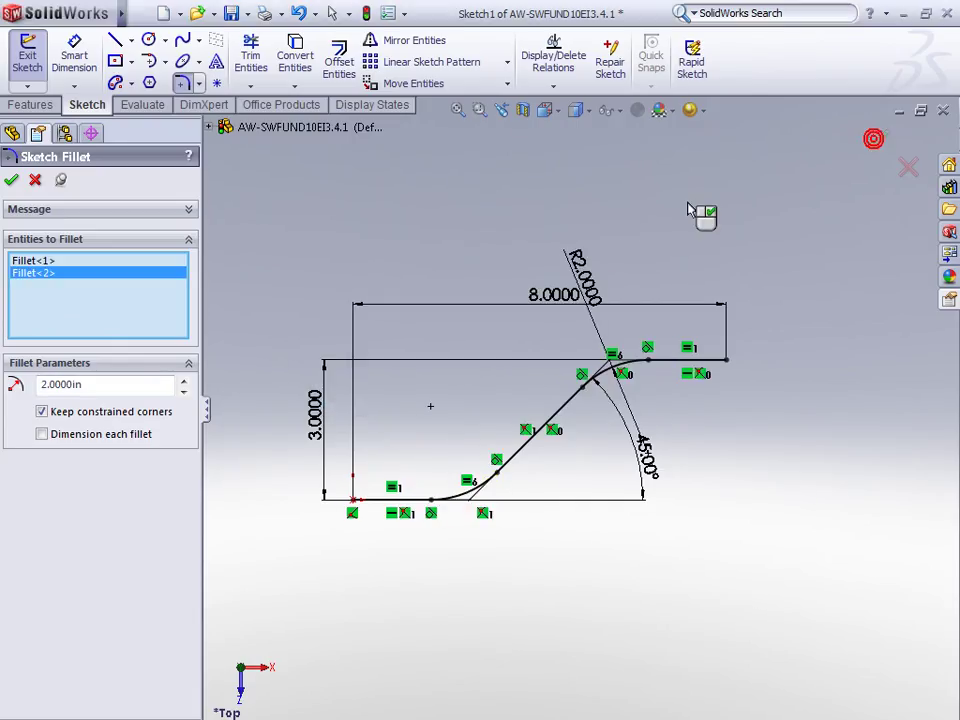
# Start an Offset Entities operation at 0.5 in on the whole S-shaped chain, selecting it from the lower horizontal line.
pyautogui.press('s')
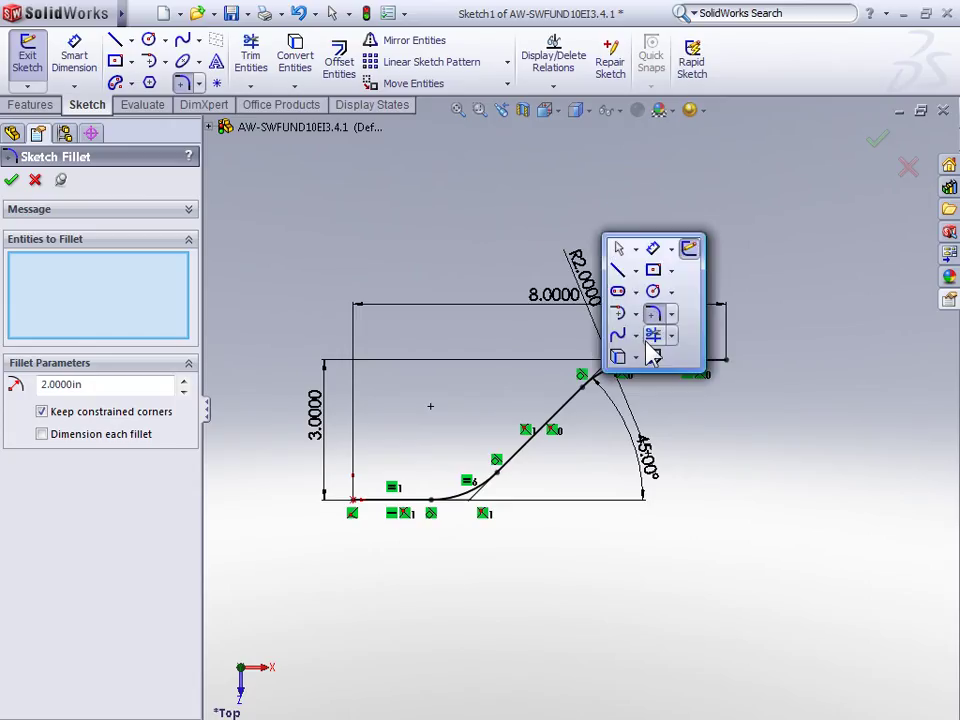
pyautogui.click(653, 336)
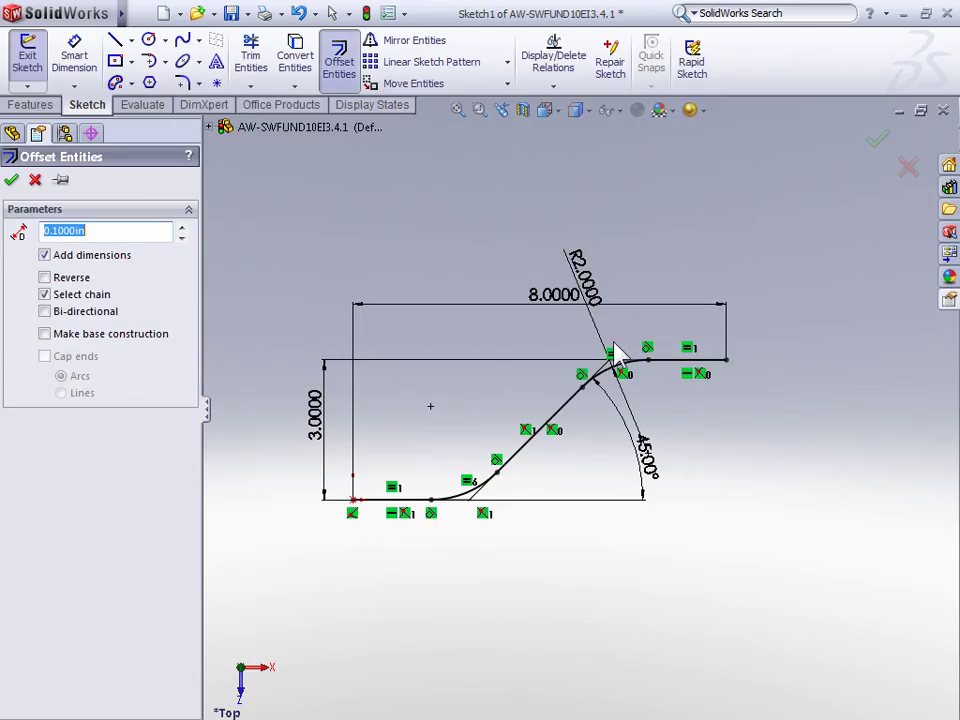
pyautogui.write('.')
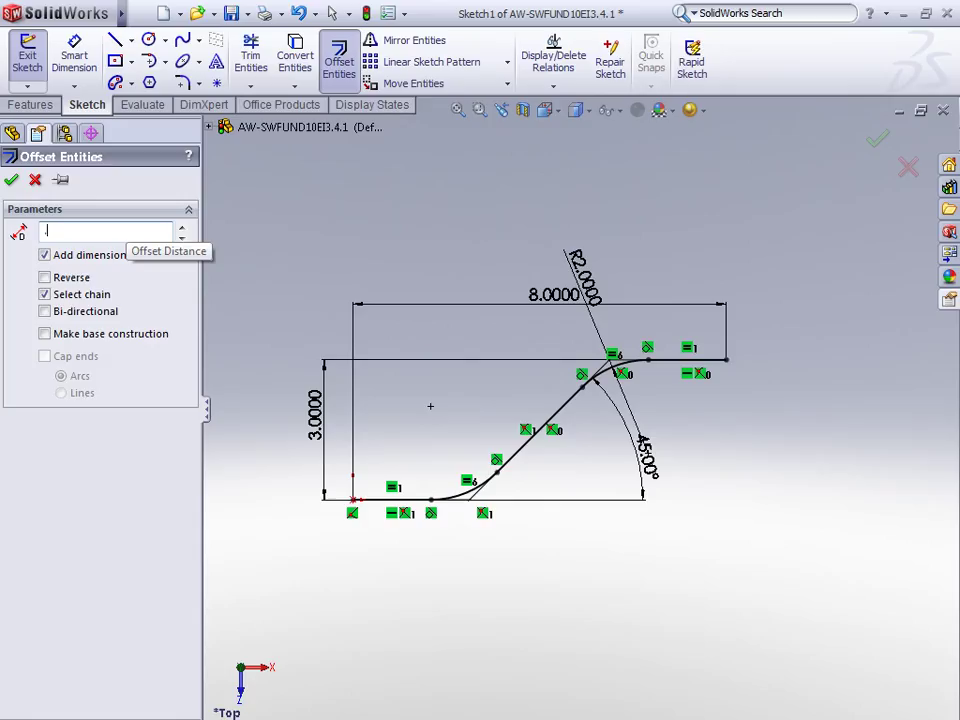
pyautogui.write('5')
pyautogui.press('Return')
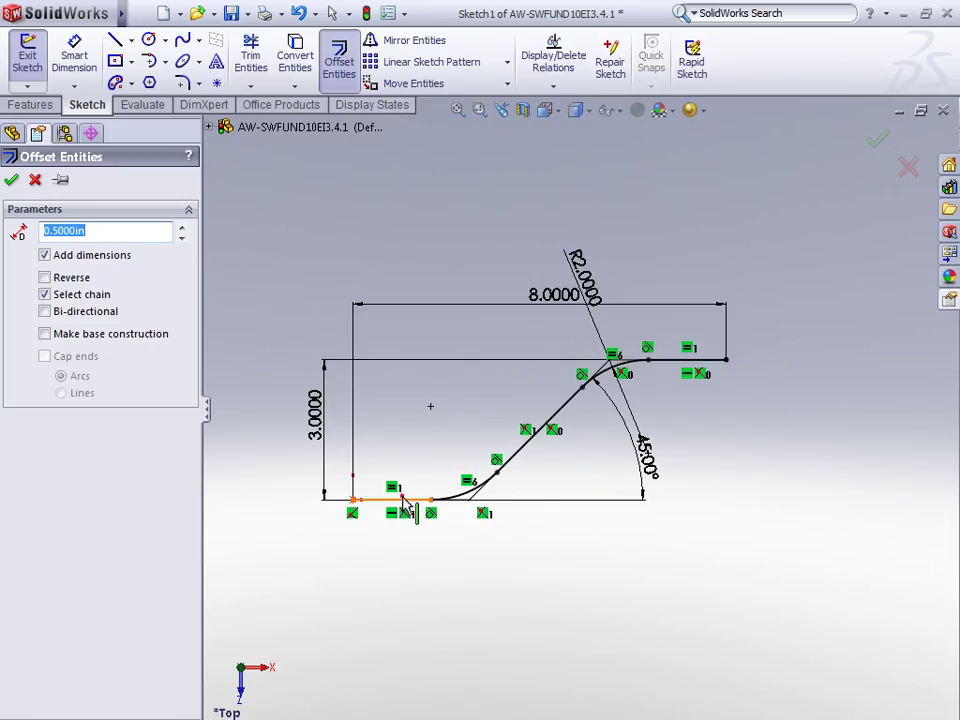
pyautogui.click(402, 501)
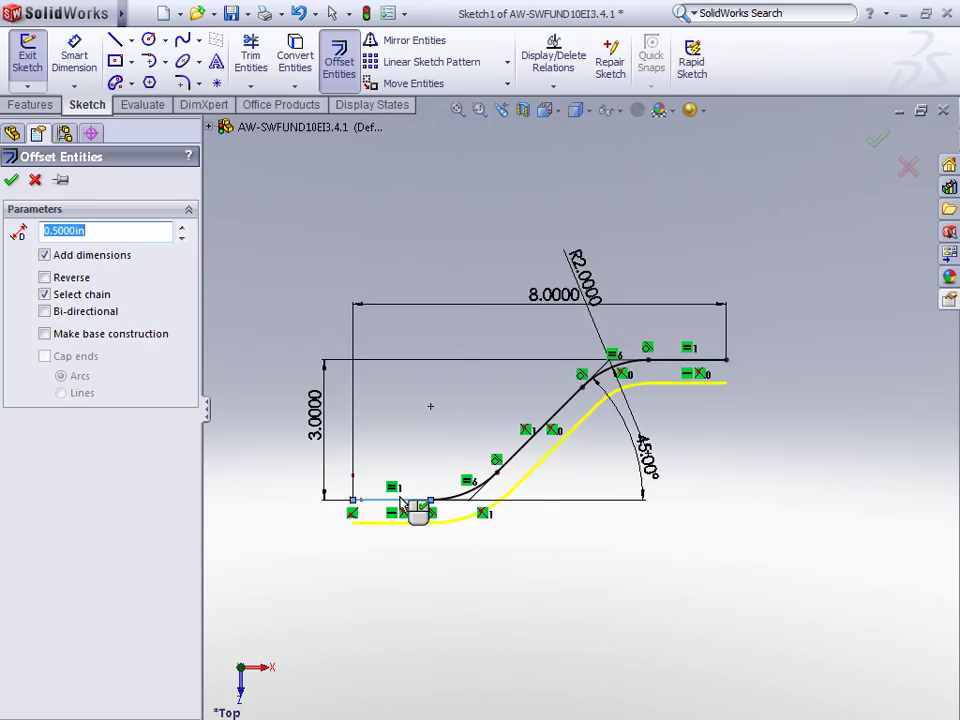
# Try the offset without chain selection by adding the lower fillet arc and diagonal line individually, and restore chain selection.
pyautogui.click(45, 295)
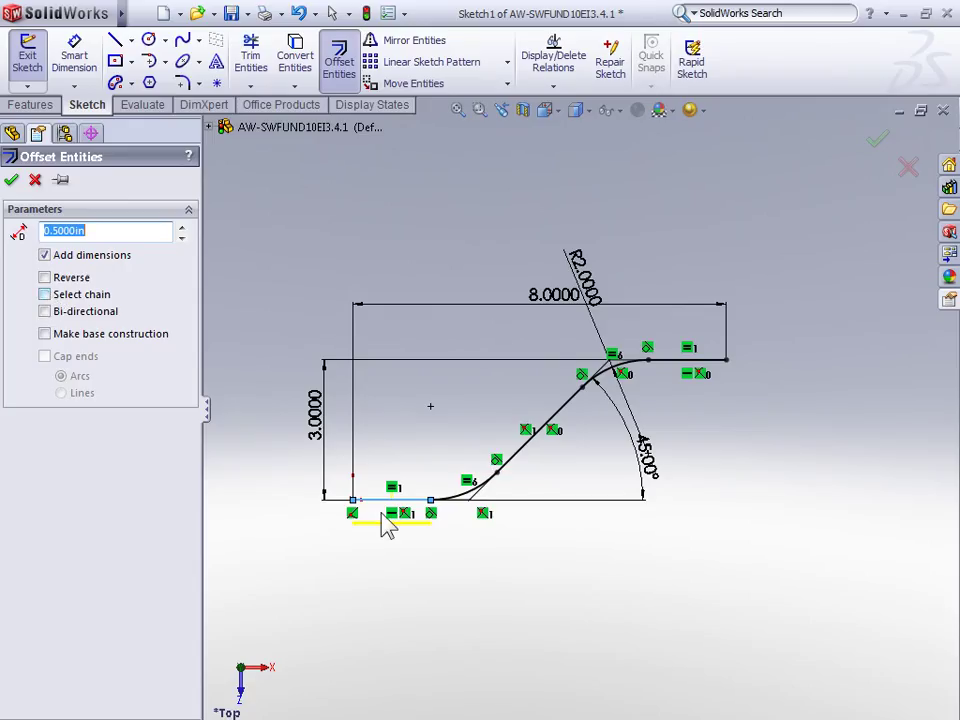
pyautogui.scroll(-5, 420, 525)
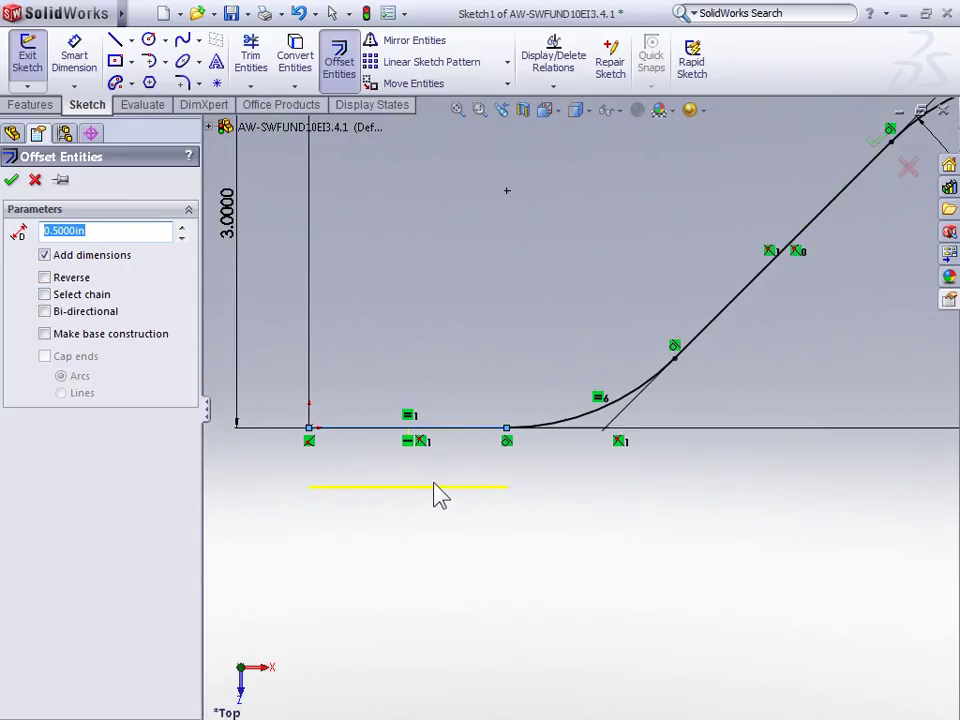
pyautogui.click(595, 415)
pyautogui.click(700, 340)
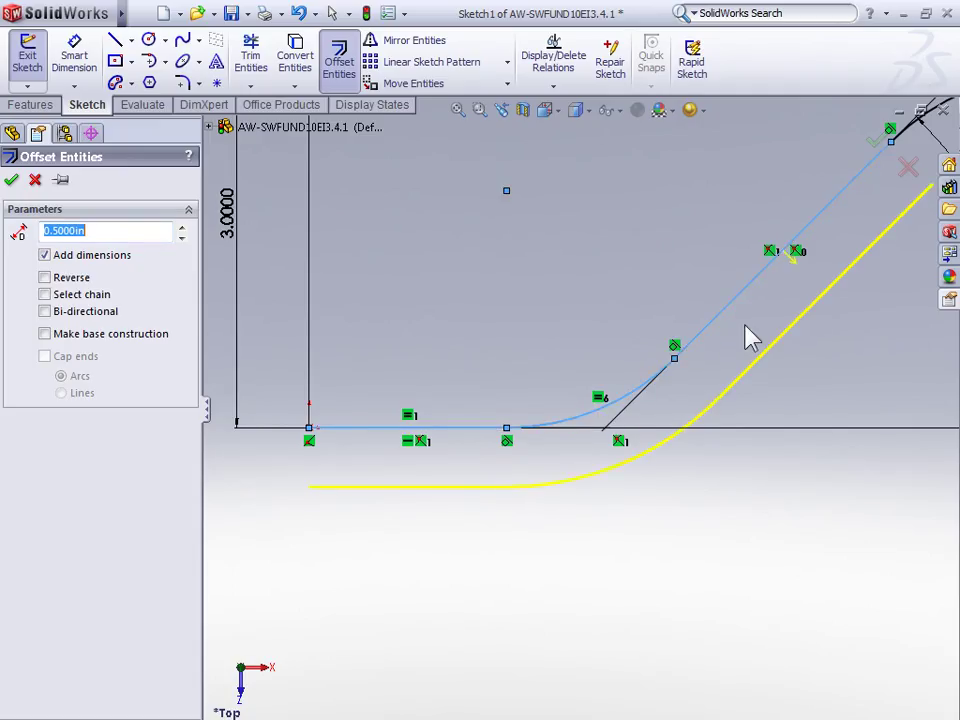
pyautogui.scroll(4, 746, 336)
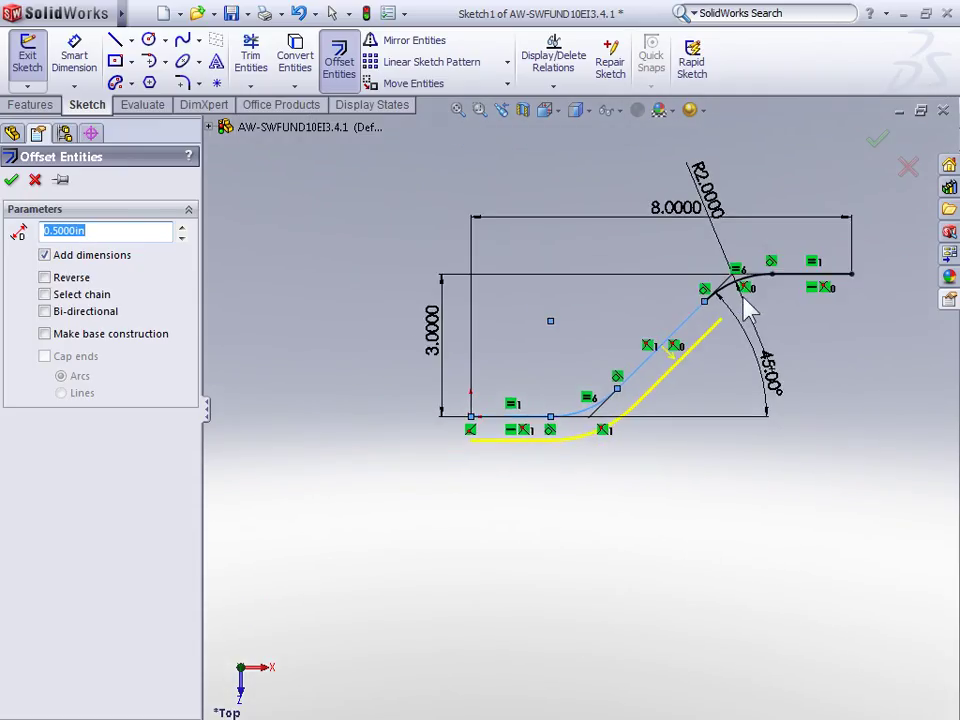
pyautogui.click(48, 298)
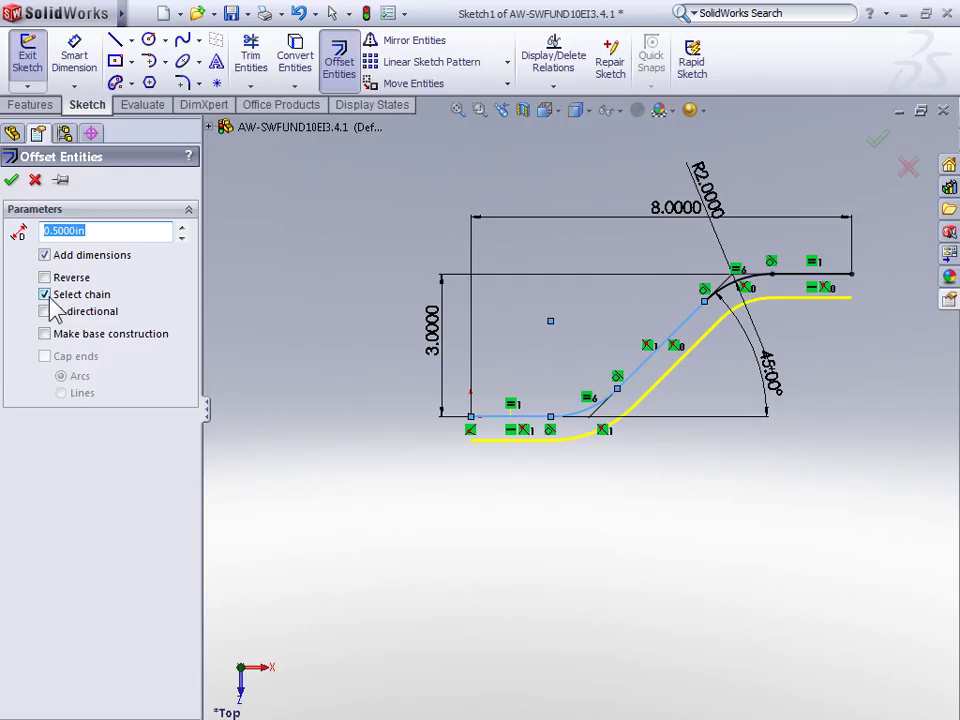
# Try the reversed offset direction and make the offset bi-directional.
pyautogui.click(44, 278)
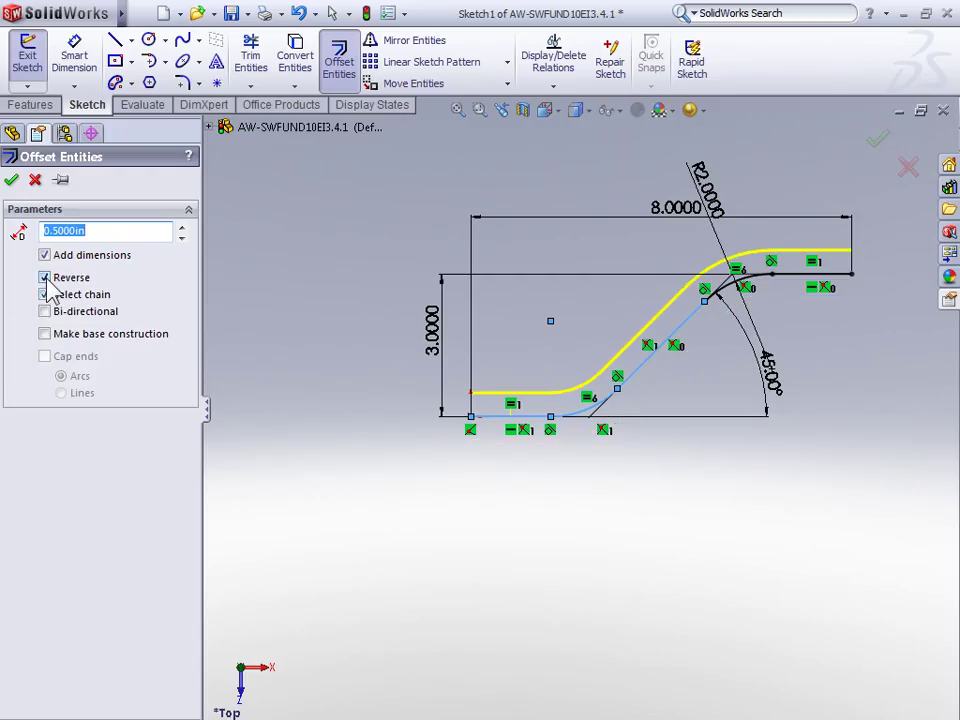
pyautogui.click(45, 279)
pyautogui.click(45, 279)
pyautogui.click(45, 312)
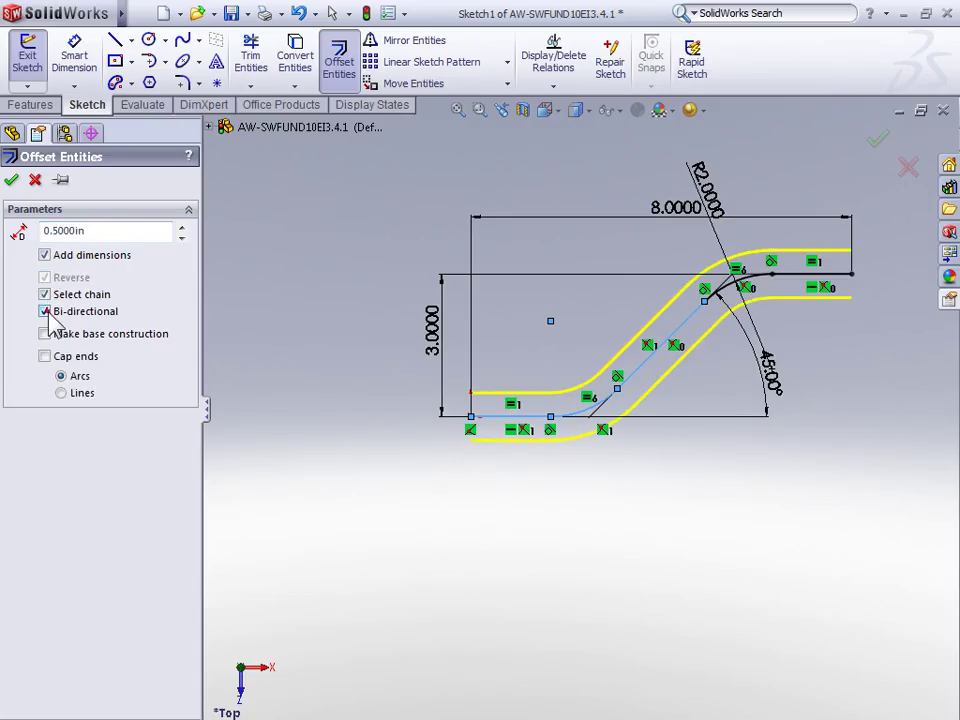
pyautogui.click(45, 312)
pyautogui.click(45, 312)
# Make the base chain construction geometry and cap the offset's ends with arcs after comparing line caps, completing the offset.
pyautogui.click(45, 334)
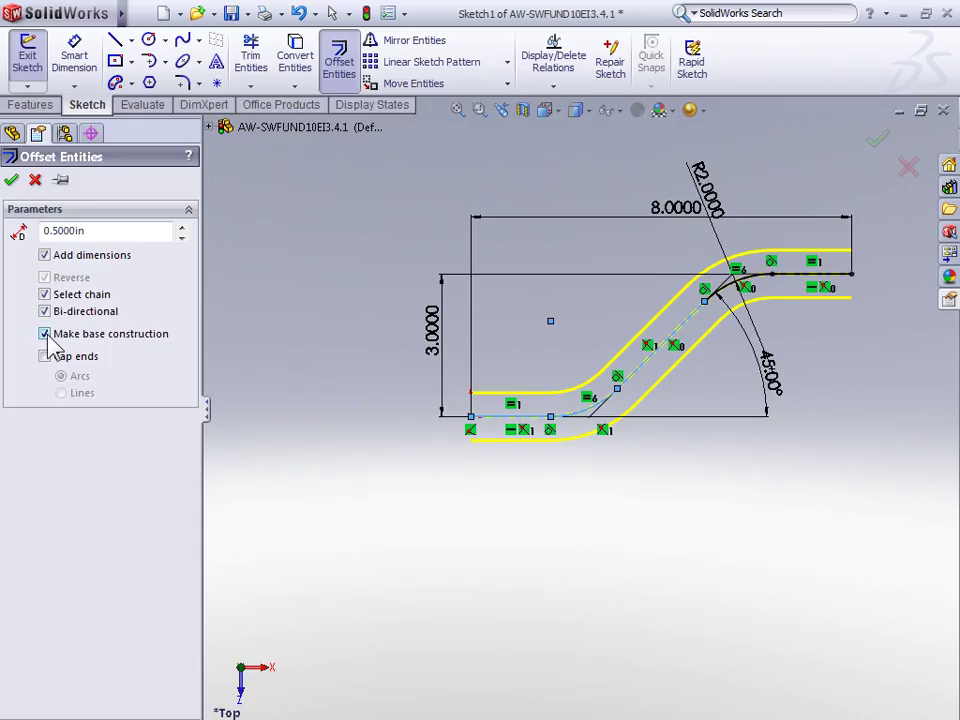
pyautogui.click(44, 356)
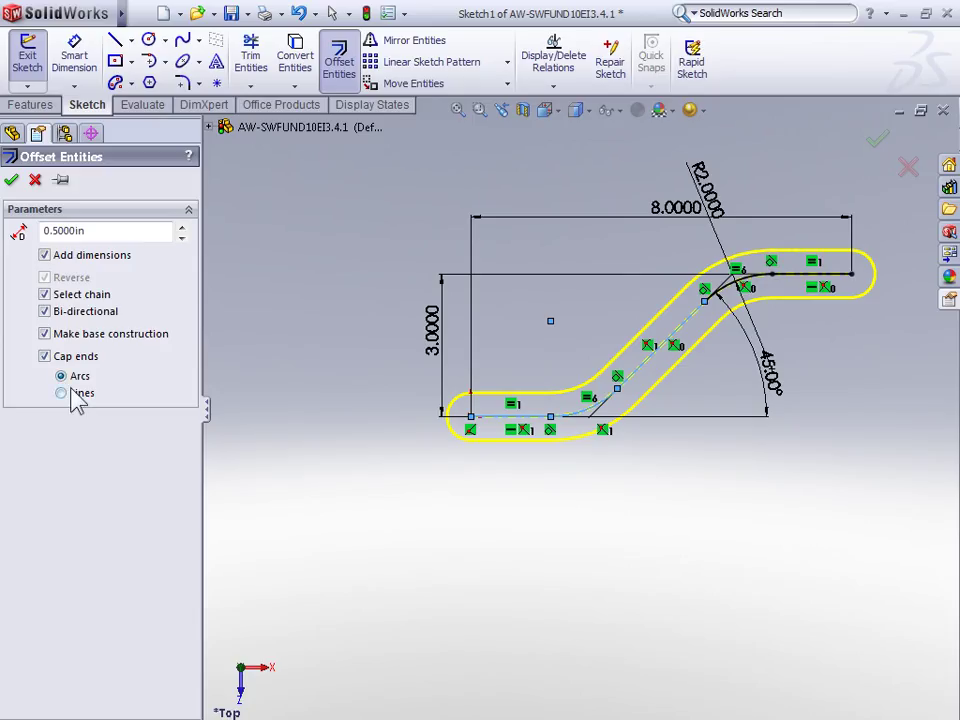
pyautogui.click(60, 394)
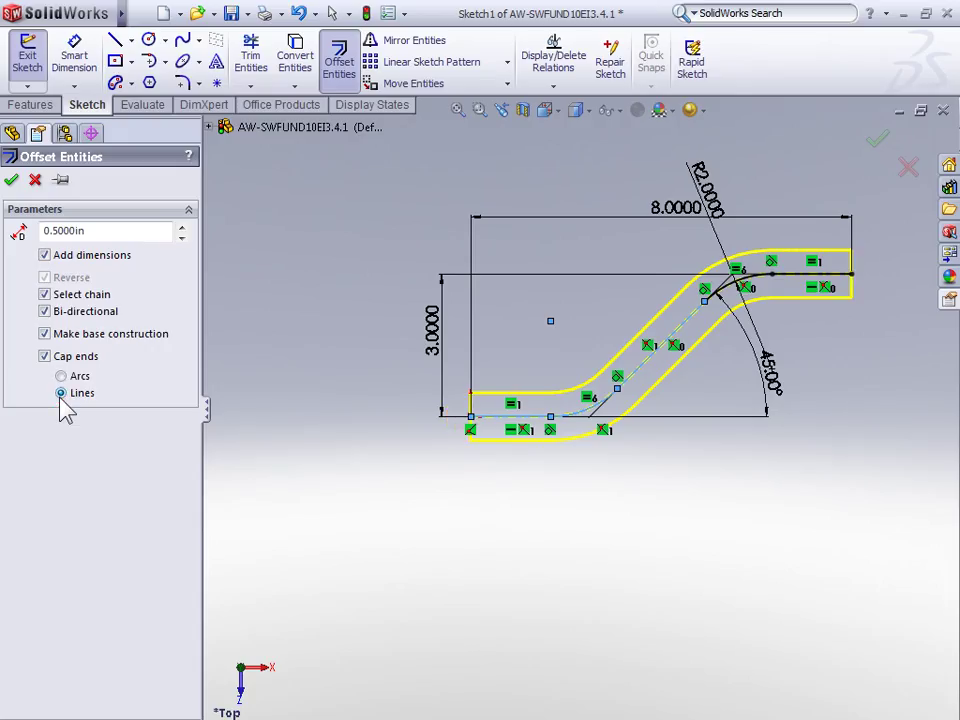
pyautogui.click(60, 376)
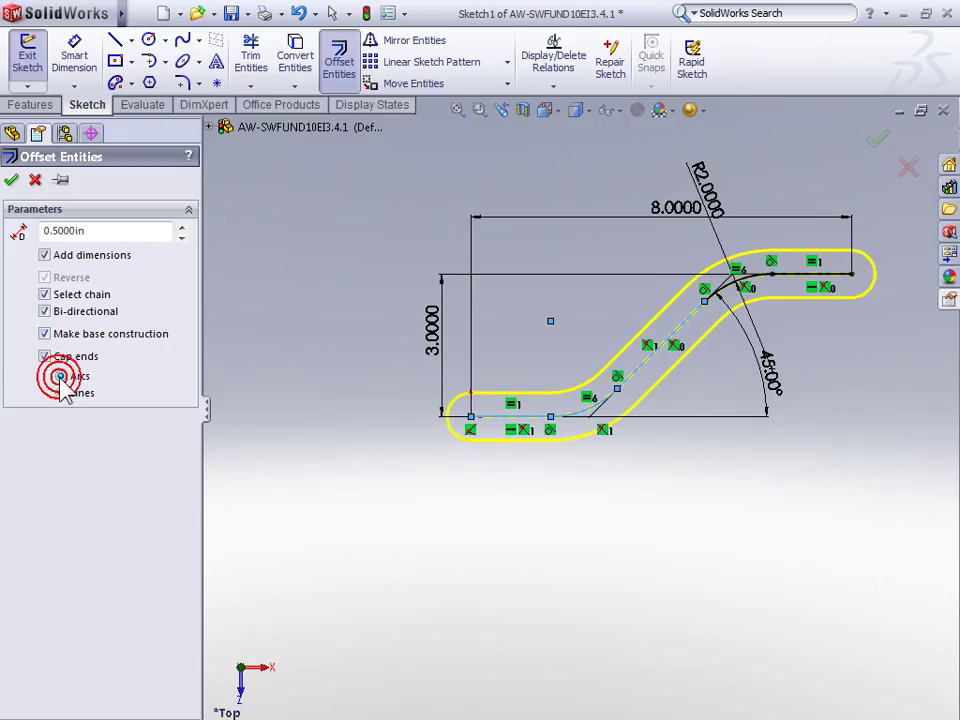
pyautogui.click(61, 393)
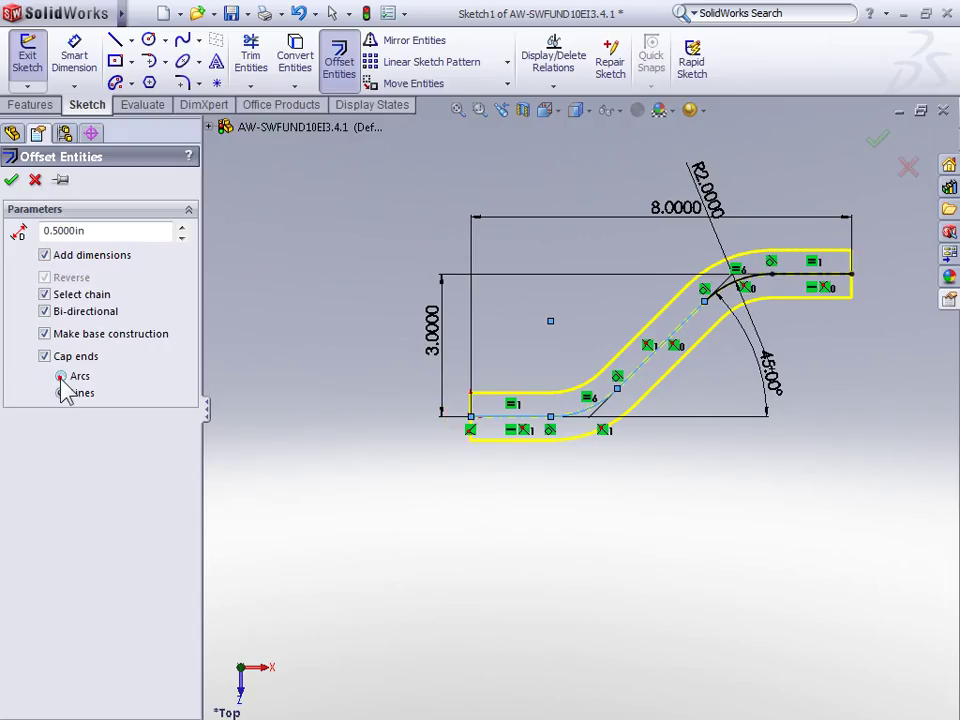
pyautogui.click(60, 376)
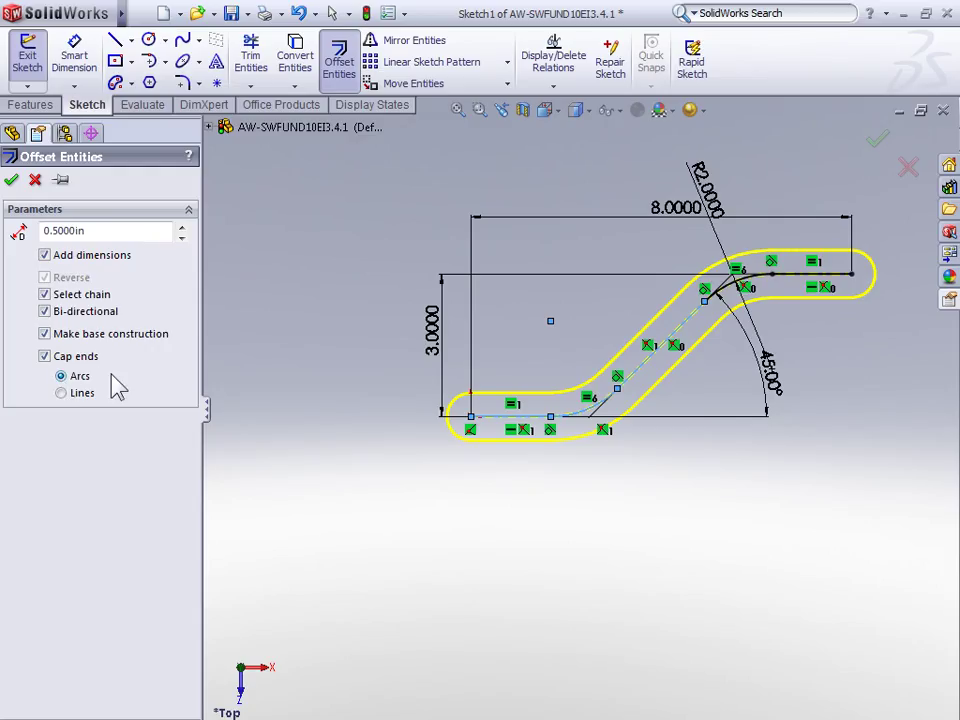
pyautogui.click(11, 181)
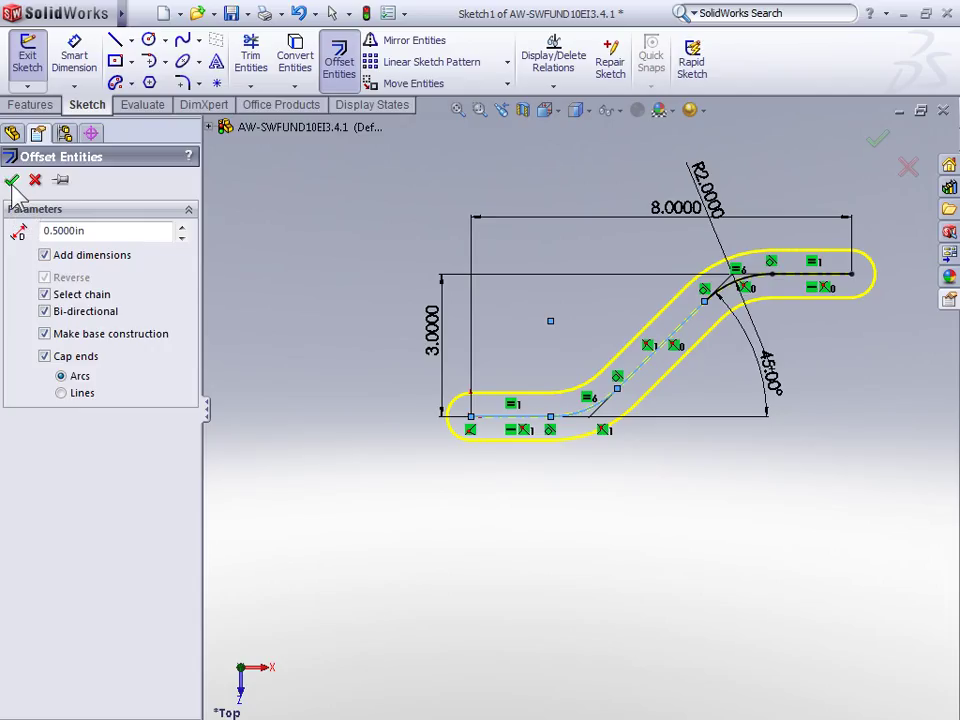
pyautogui.click(356, 191)
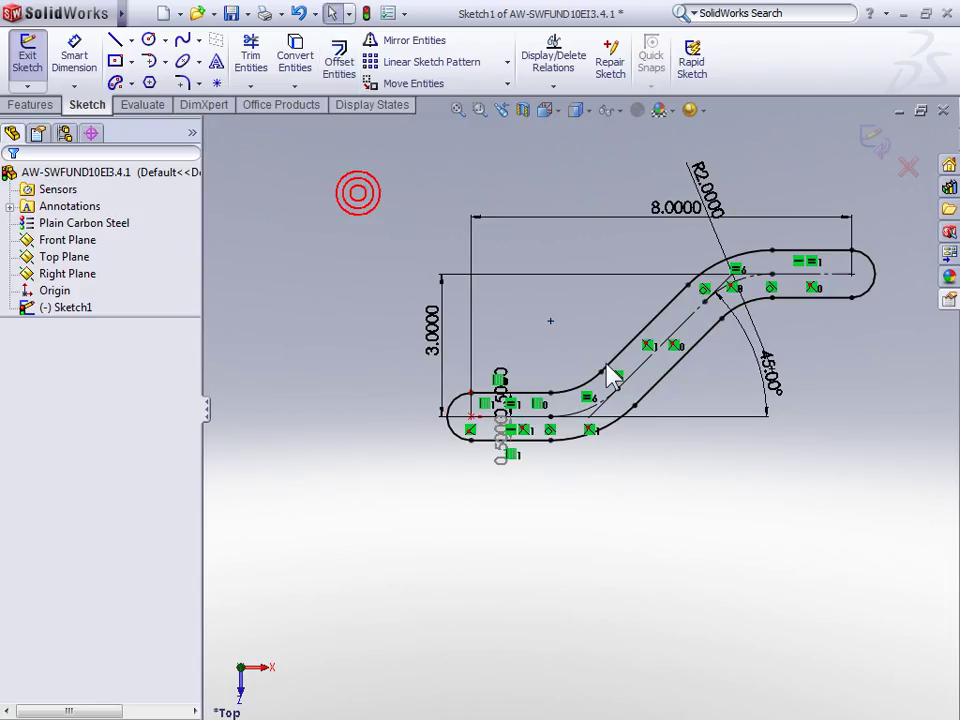
# Sketch a circle of about 0.23 in radius at each end of the centerline, centered on the end arcs.
pyautogui.moveTo(580, 352); pyautogui.dragTo(677, 349, button='right')
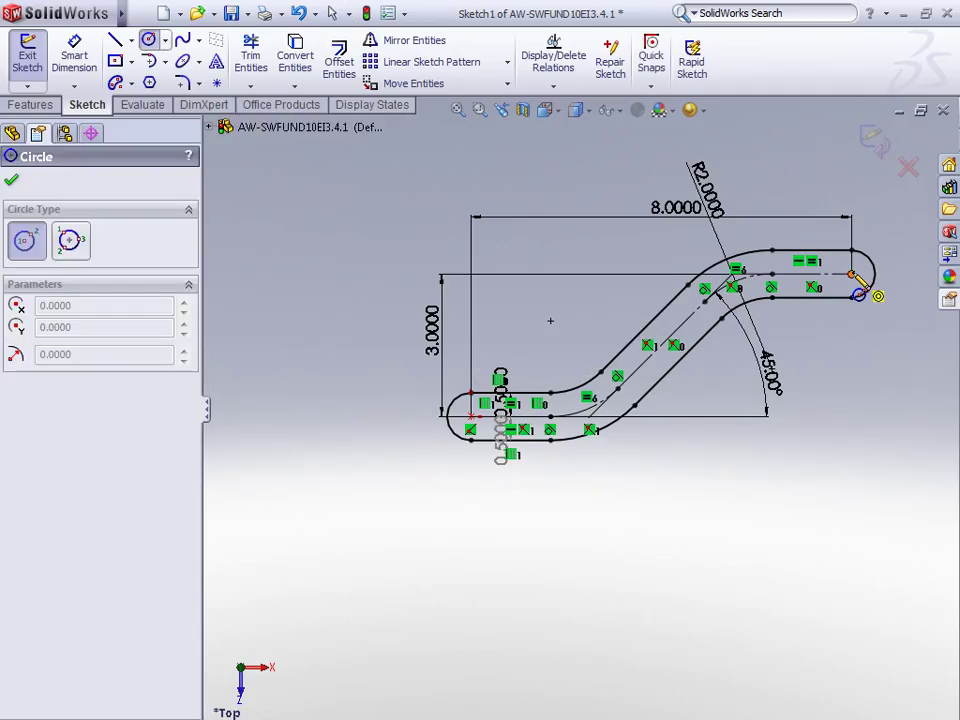
pyautogui.click(850, 272)
pyautogui.click(857, 295)
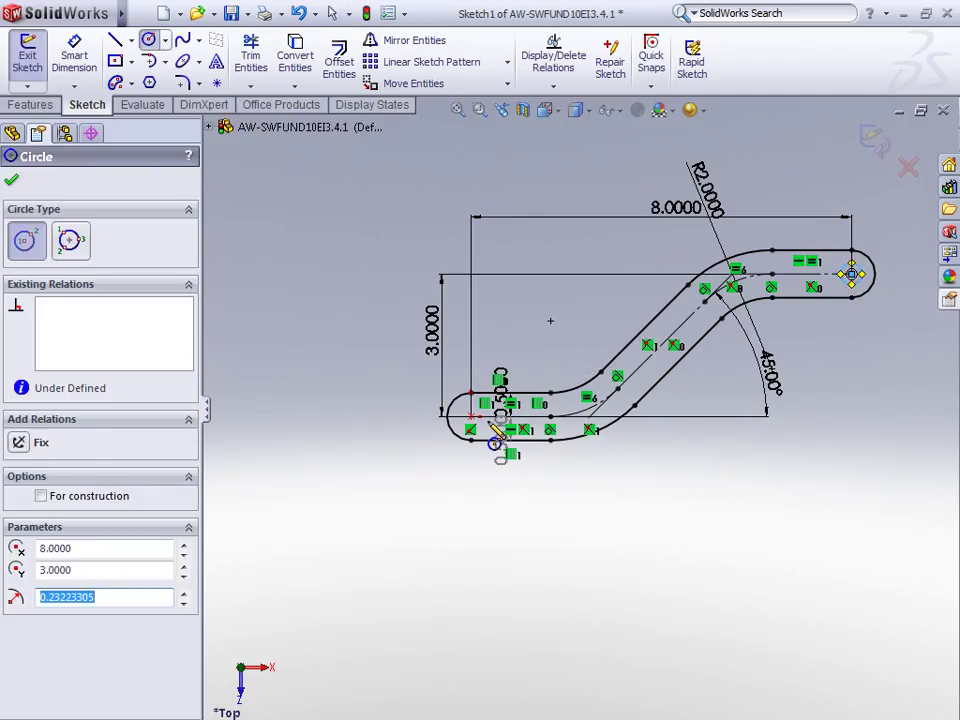
pyautogui.click(470, 415)
pyautogui.click(472, 426)
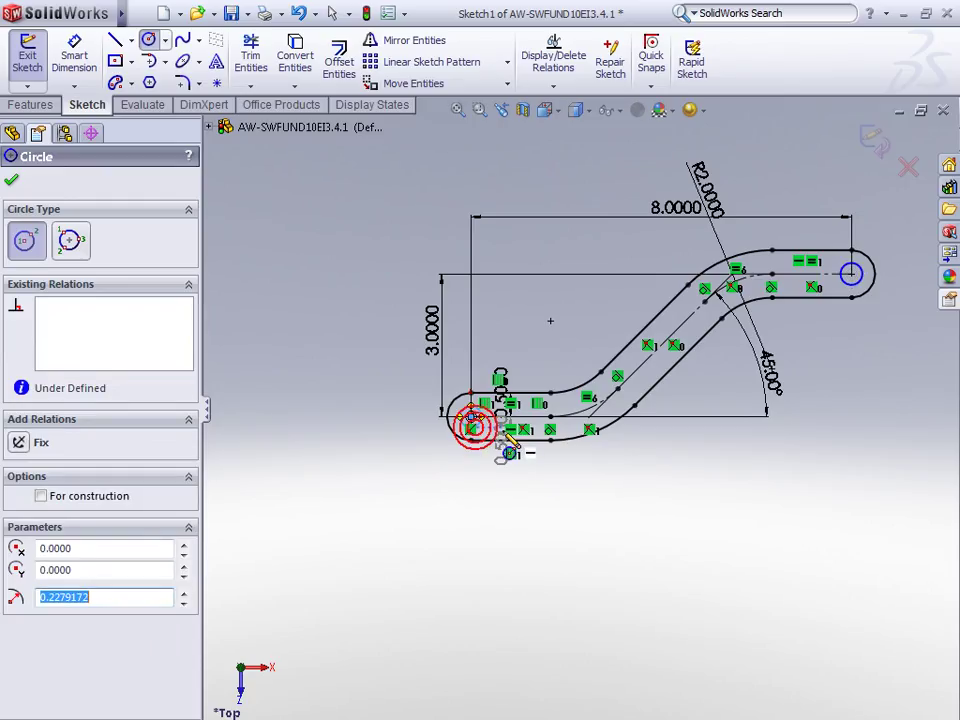
pyautogui.press('Escape')
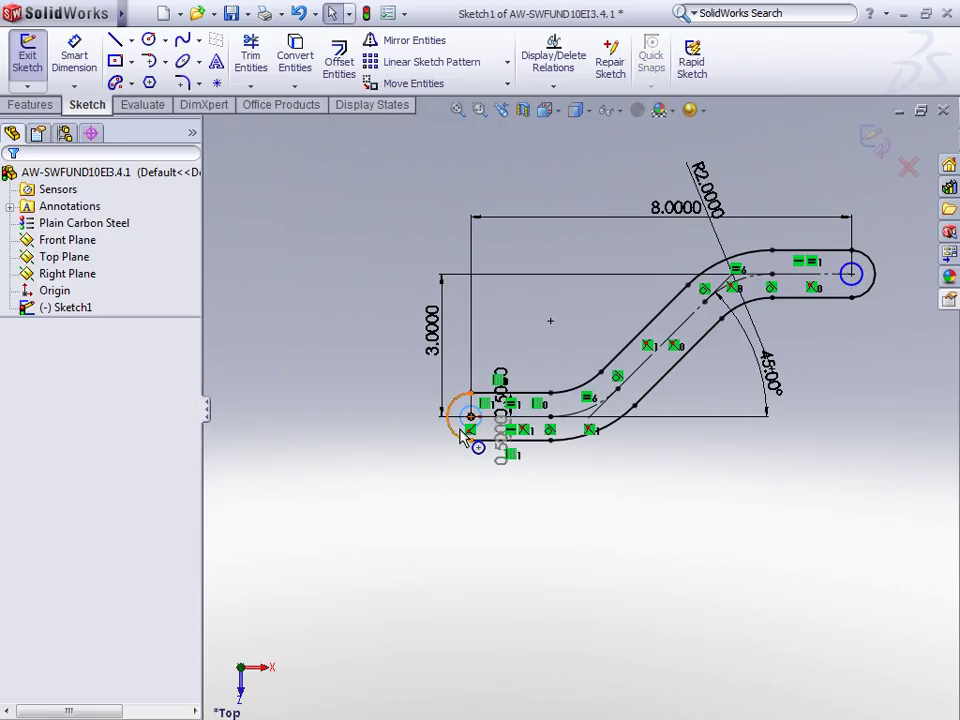
# Apply an Equal relation between the two end circles.
pyautogui.click(850, 289)
pyautogui.keyDown('ctrl'); pyautogui.click(851, 296); pyautogui.keyUp('ctrl')
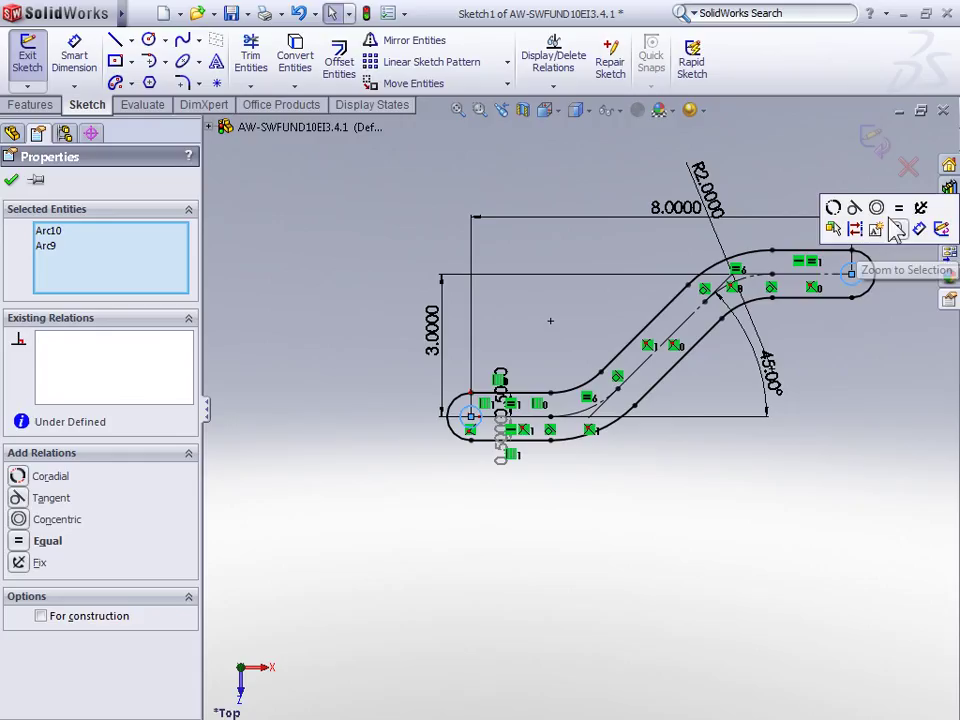
pyautogui.click(898, 224)
# Dimension the diameter of the circle at the upper end as 0.5 in, placing the dimension below the profile.
pyautogui.moveTo(846, 366); pyautogui.dragTo(855, 285, button='right')
pyautogui.click(852, 302)
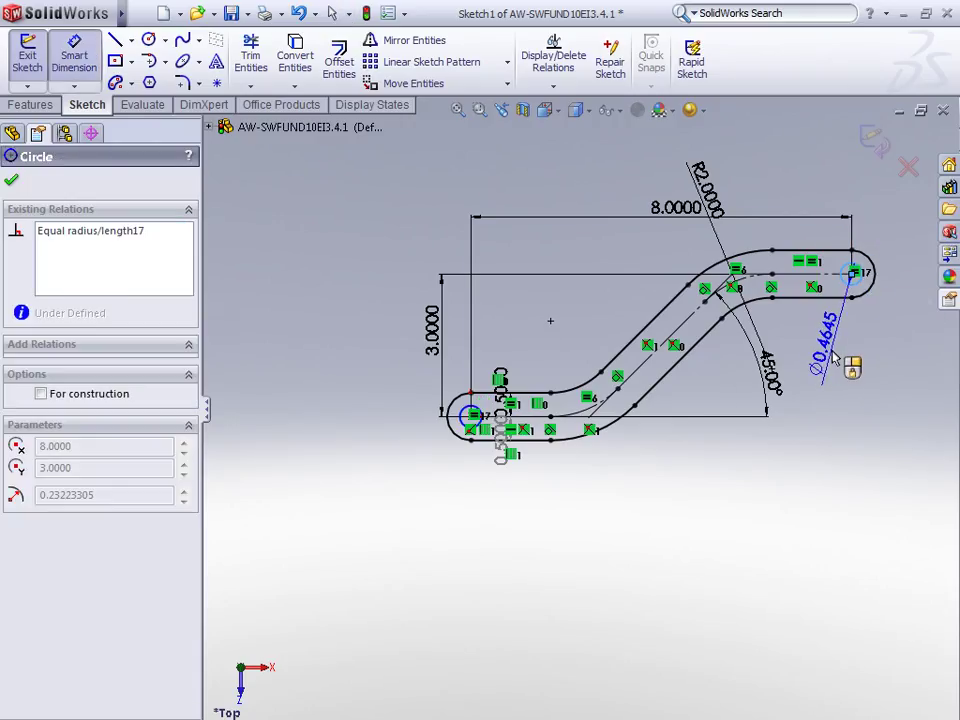
pyautogui.click(846, 363)
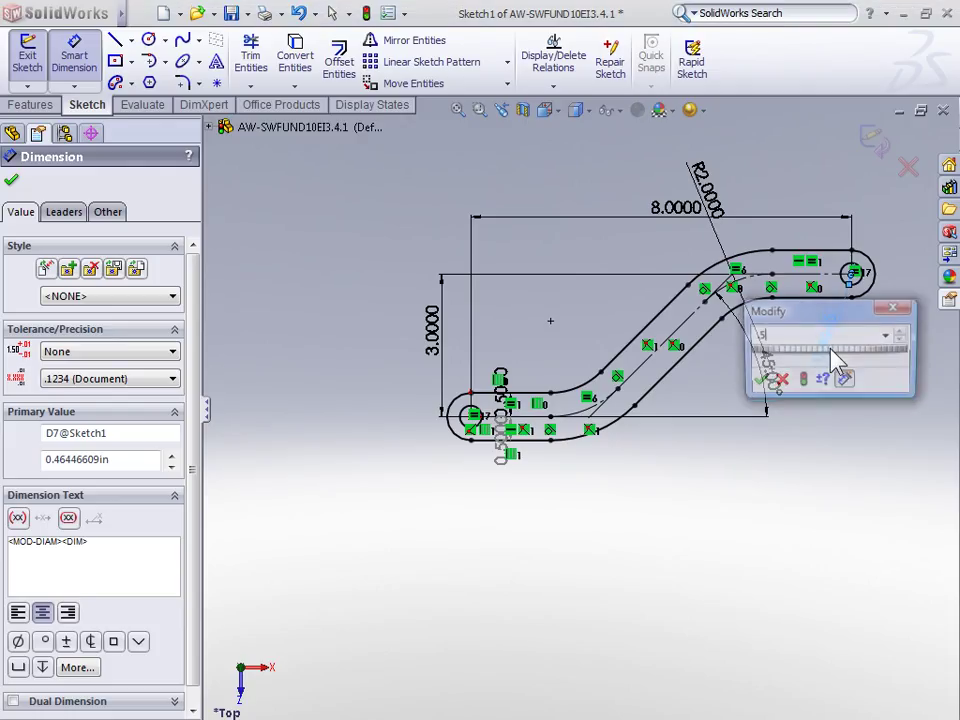
pyautogui.write('.5')
pyautogui.press('Return')
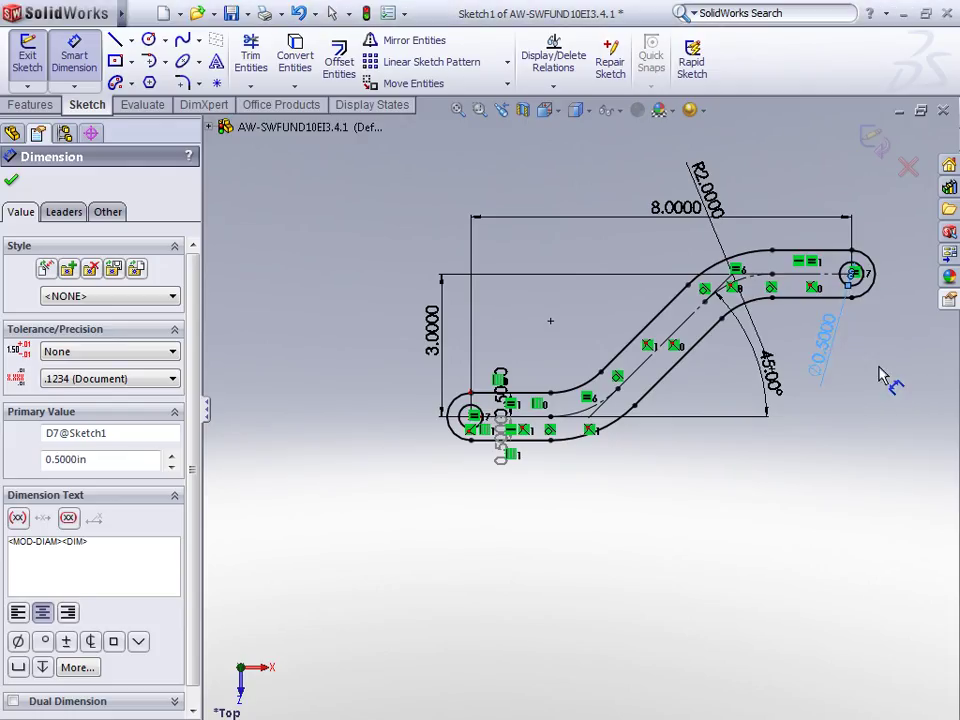
pyautogui.click(868, 395)
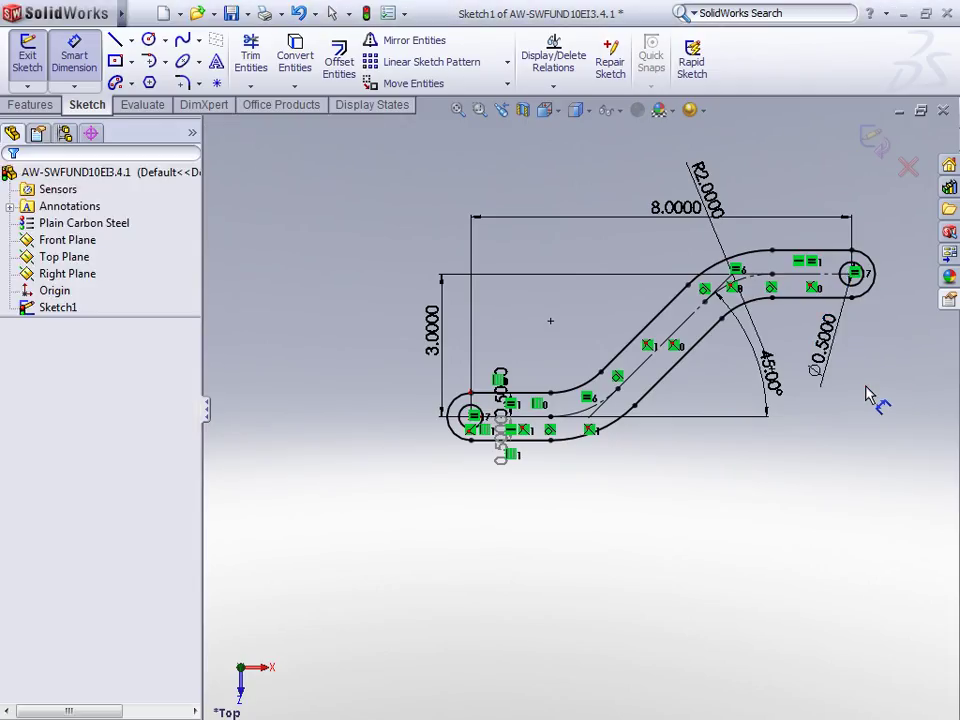
# Extrude the link profile as a boss using the Mid Plane end condition with a depth of 0.5 in.
pyautogui.click(32, 104)
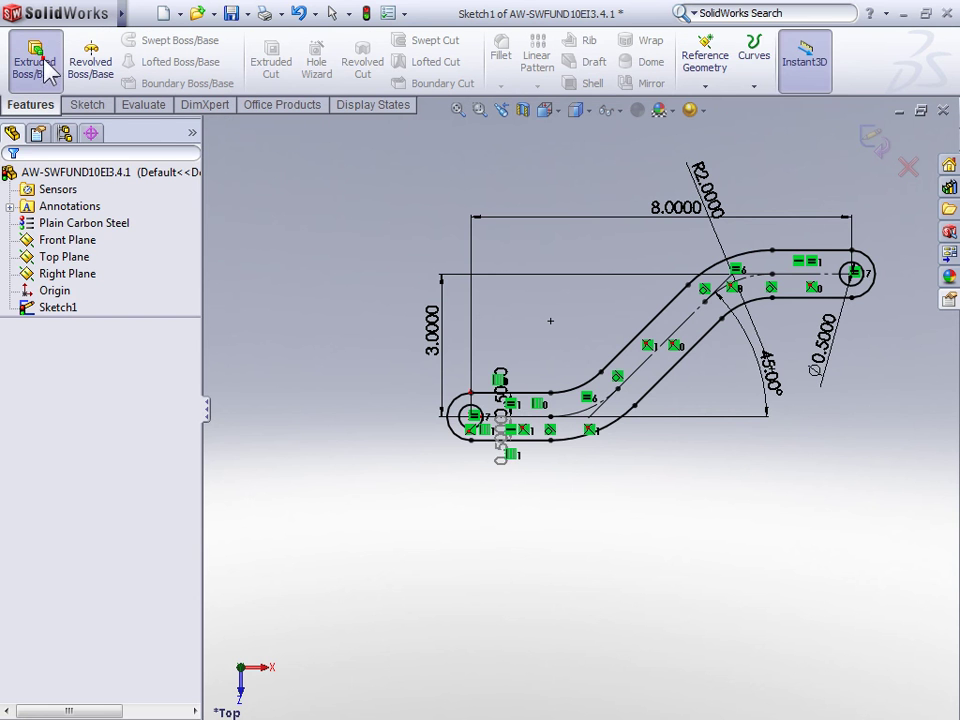
pyautogui.click(43, 64)
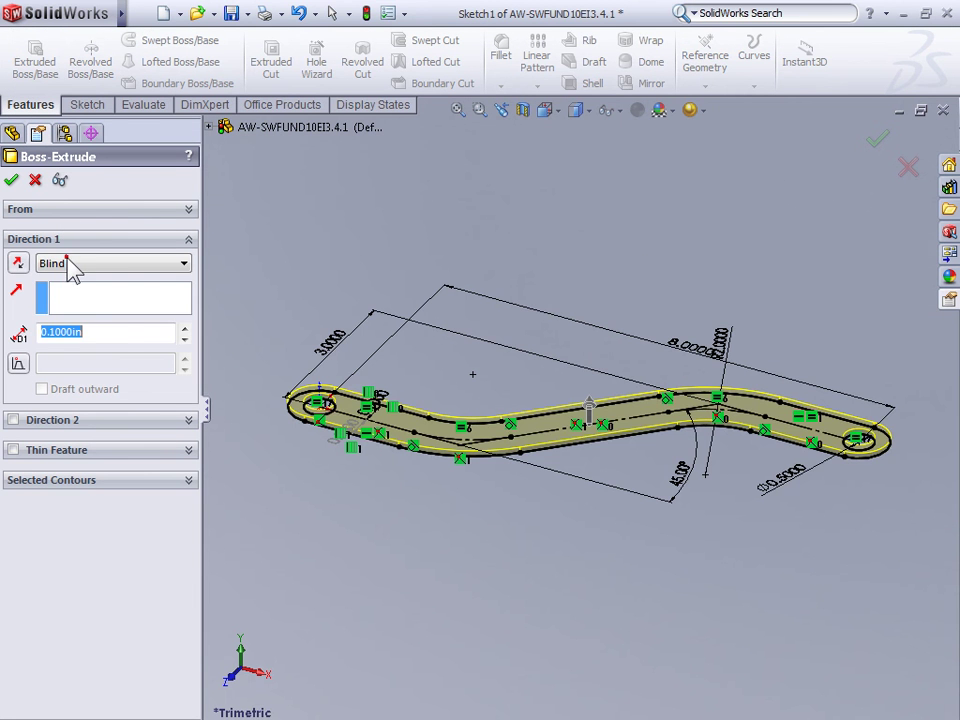
pyautogui.click(66, 259)
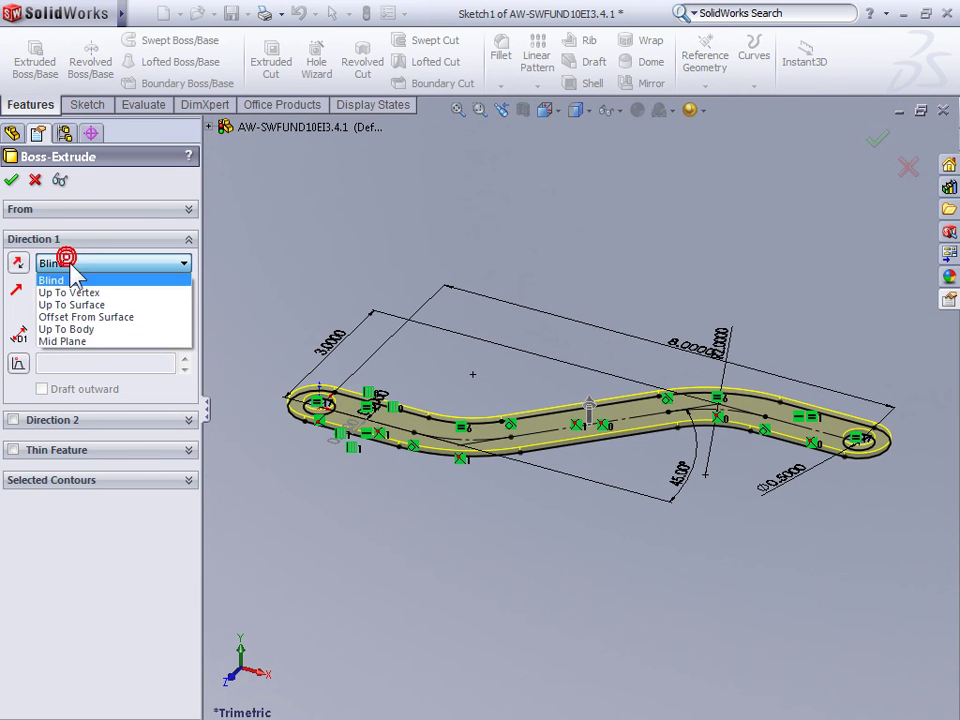
pyautogui.click(72, 341)
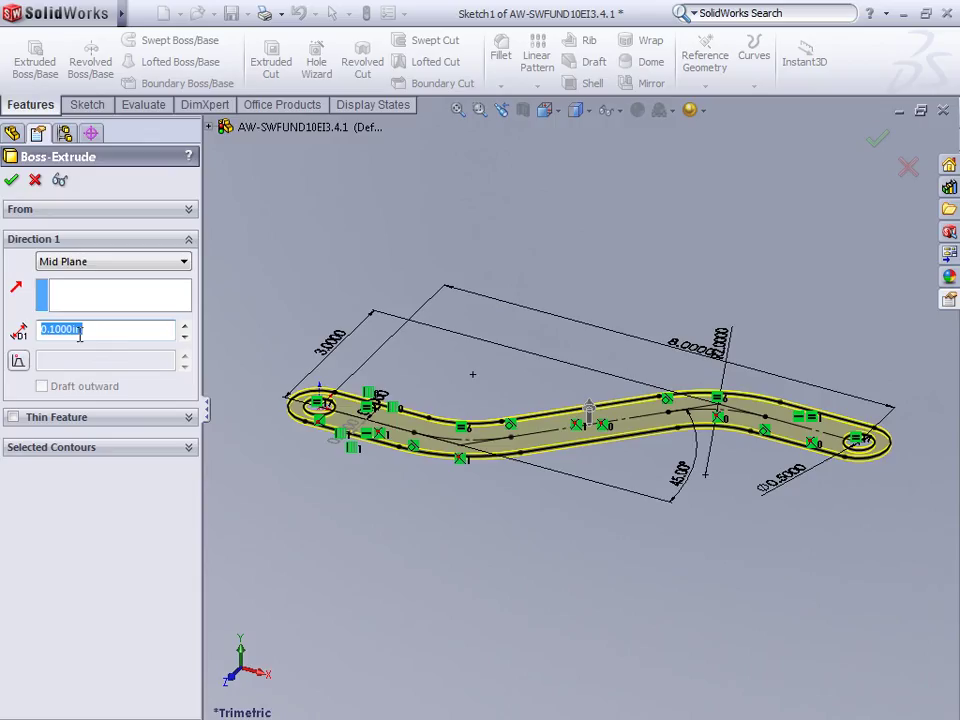
pyautogui.press('BackSpace')
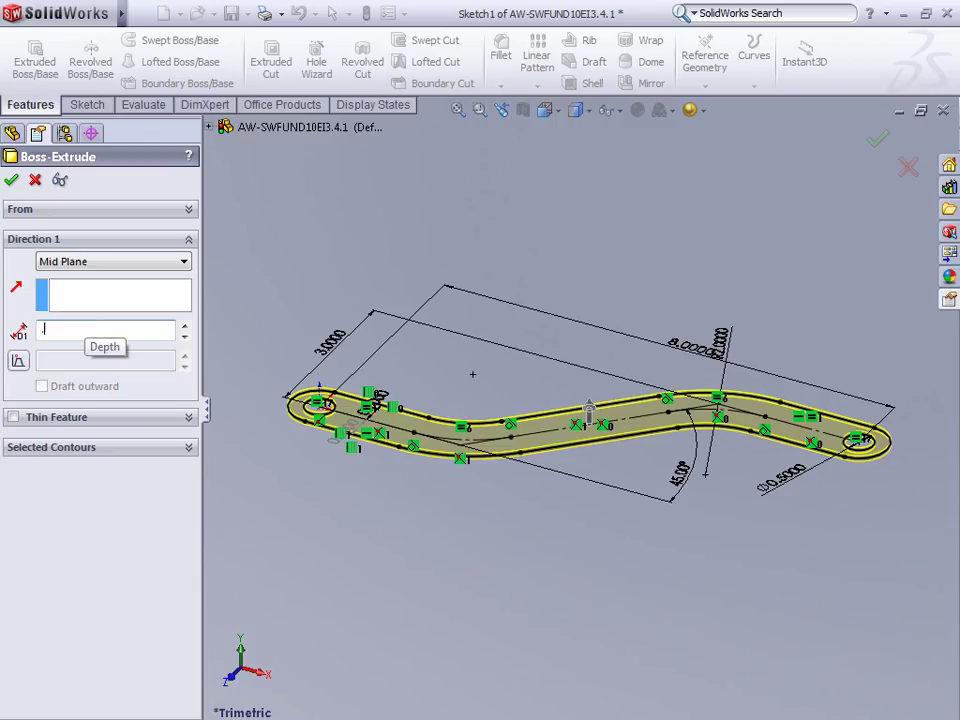
pyautogui.write('0.5')
pyautogui.press('Return')
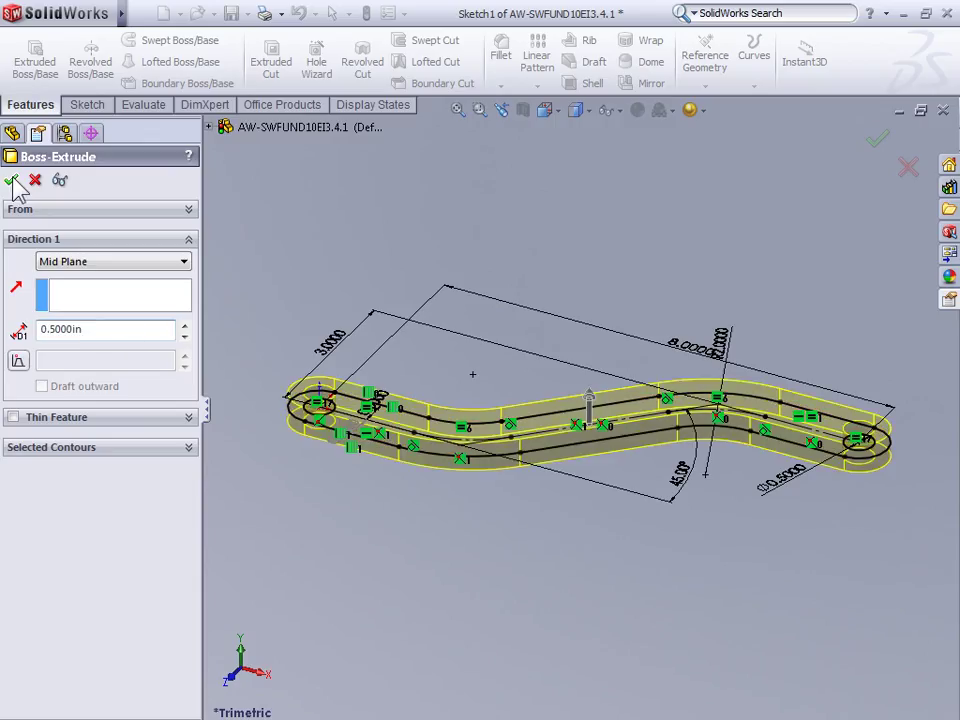
pyautogui.click(11, 180)
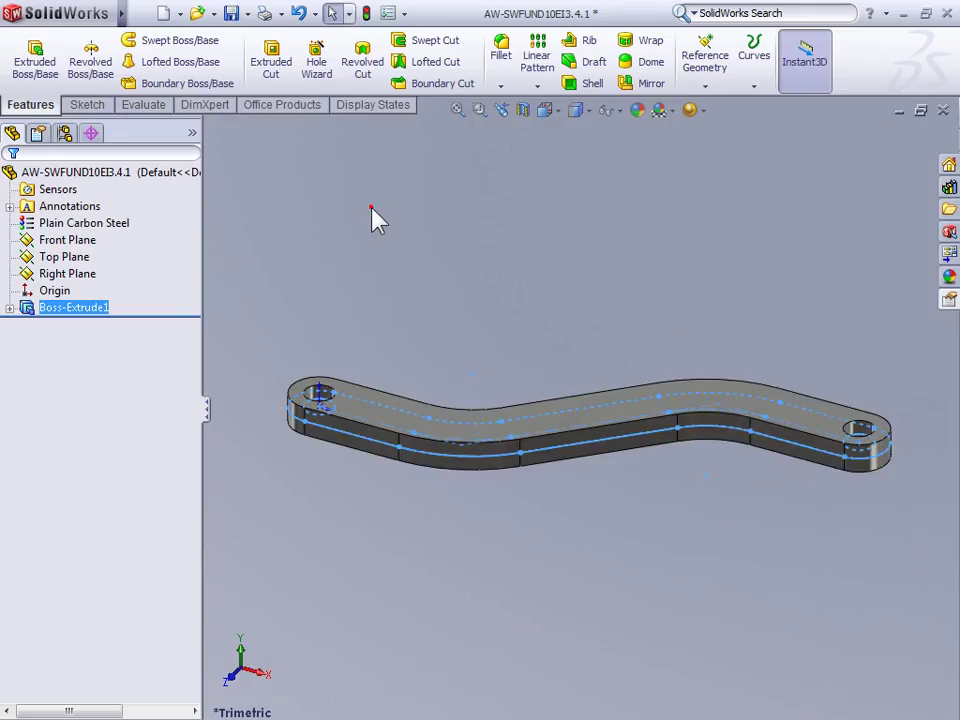
pyautogui.click(372, 220)
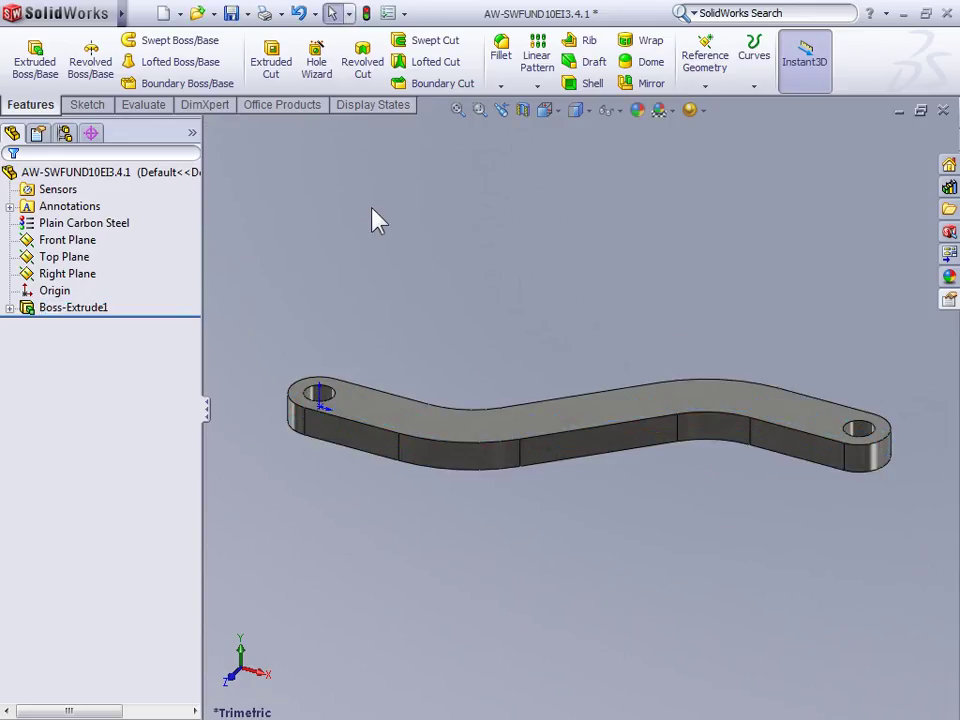
# Start a new sketch on the link's large flat upper face.
pyautogui.click(535, 418)
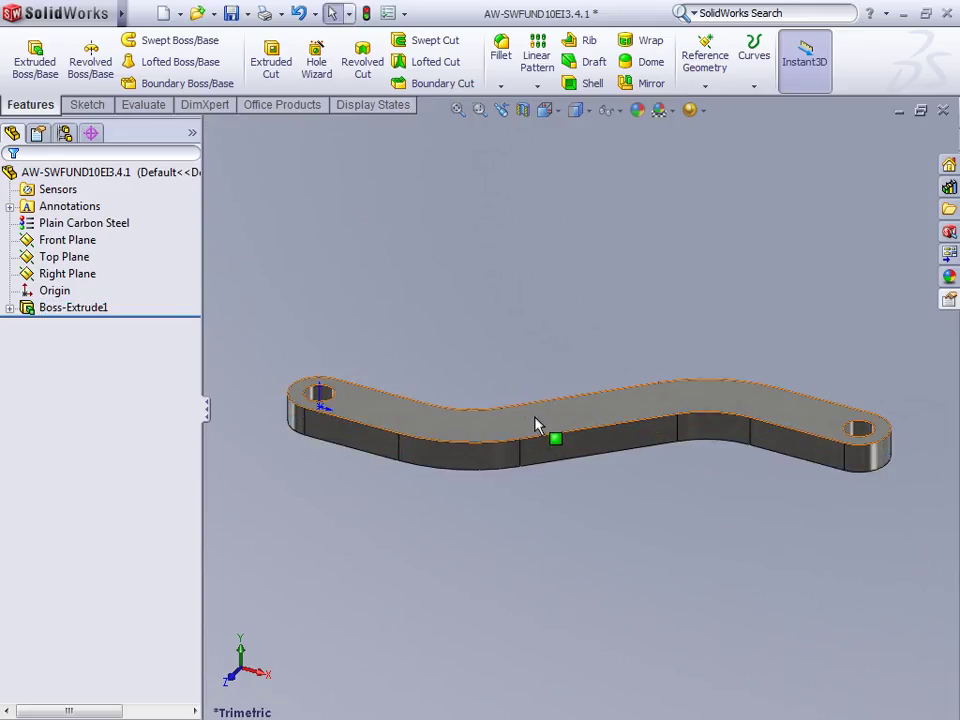
pyautogui.click(540, 420)
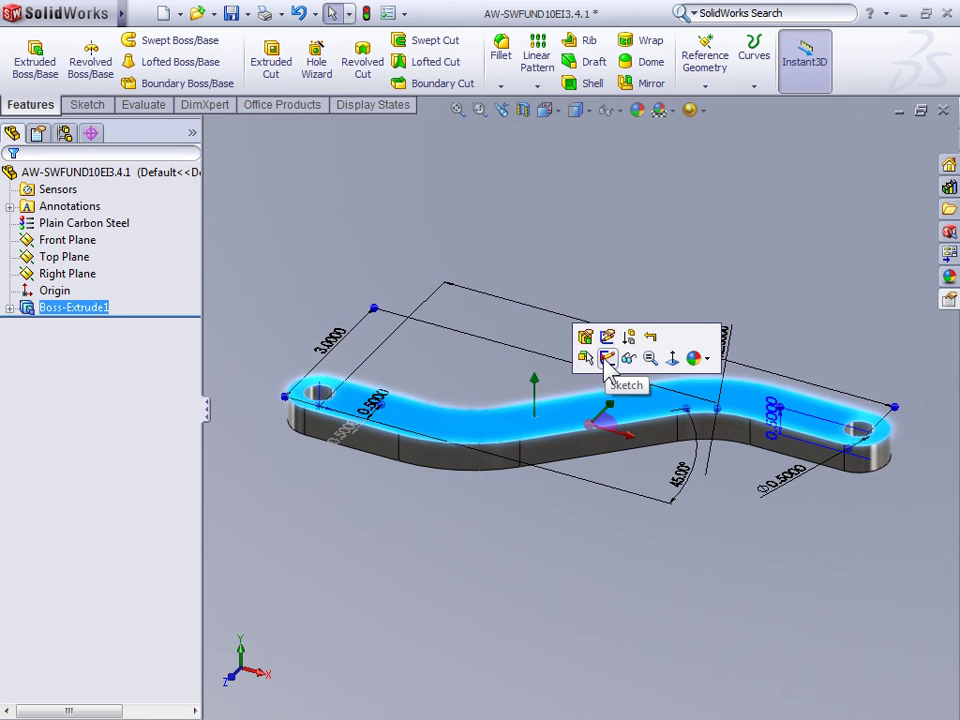
pyautogui.click(607, 359)
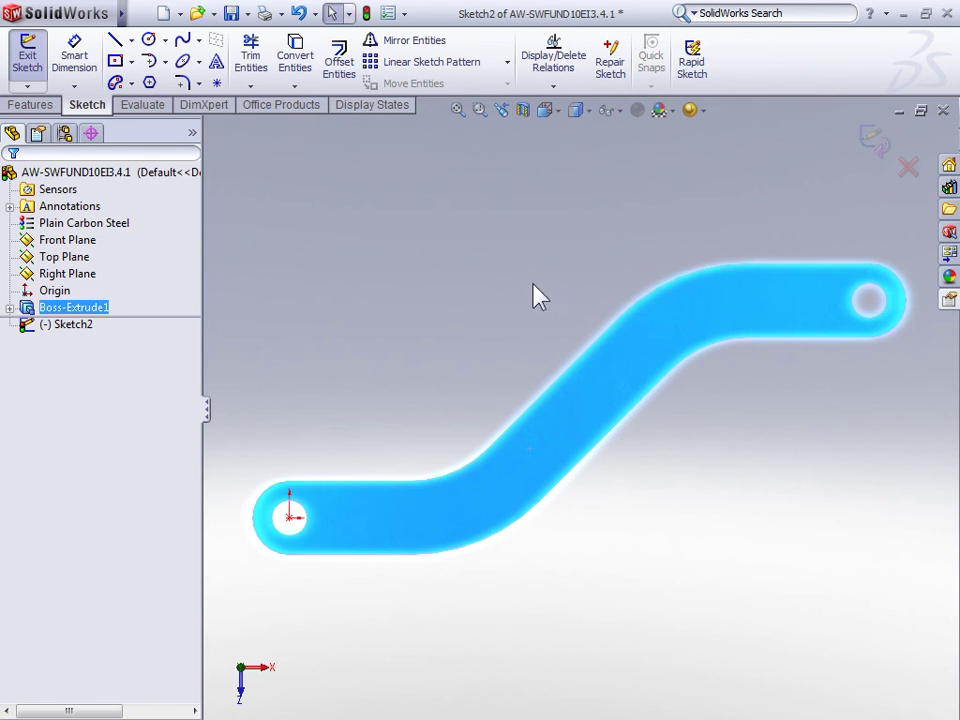
# Offset the face's outer outline 0.1875 in inward in one direction only, keeping the Offset Entities command active for more offsets.
pyautogui.click(338, 52)
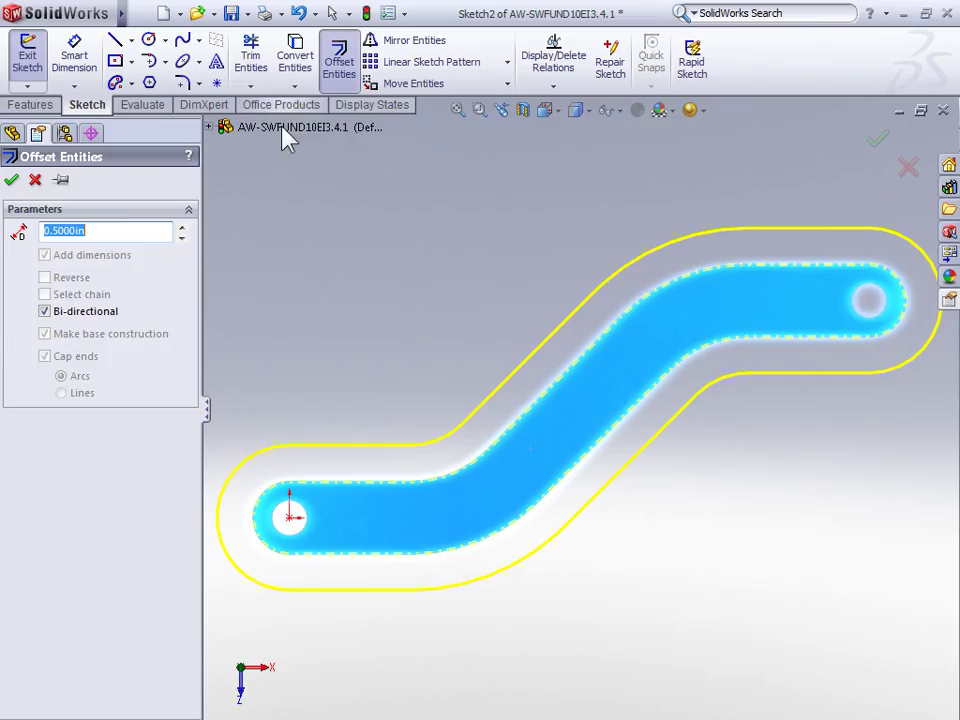
pyautogui.click(63, 181)
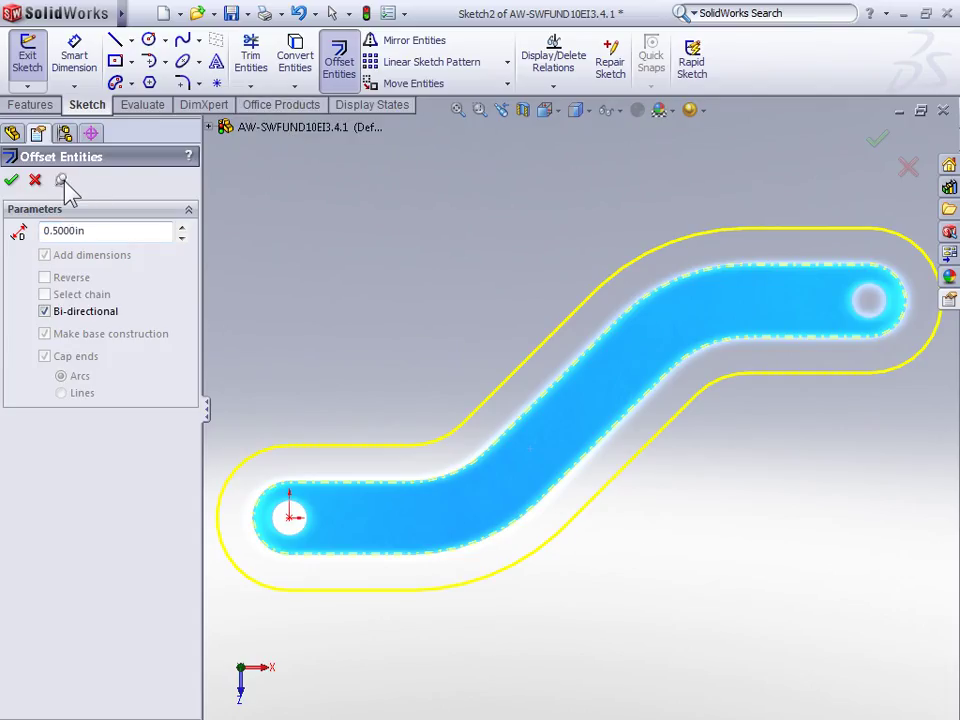
pyautogui.moveTo(90, 231); pyautogui.dragTo(44, 231)
pyautogui.write('.')
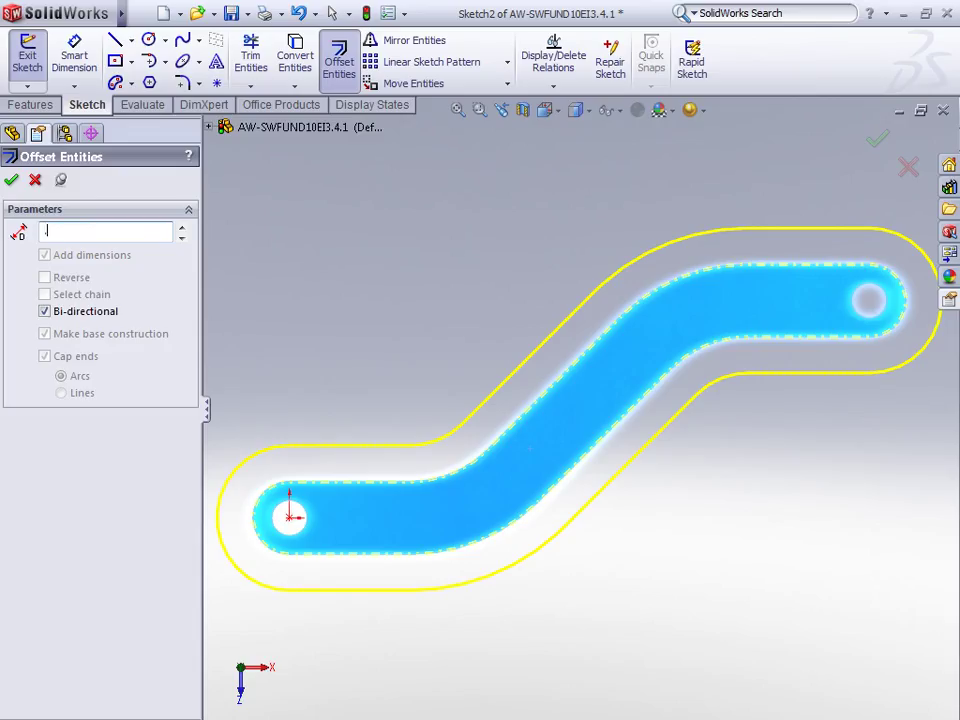
pyautogui.write('1875')
pyautogui.press('Return')
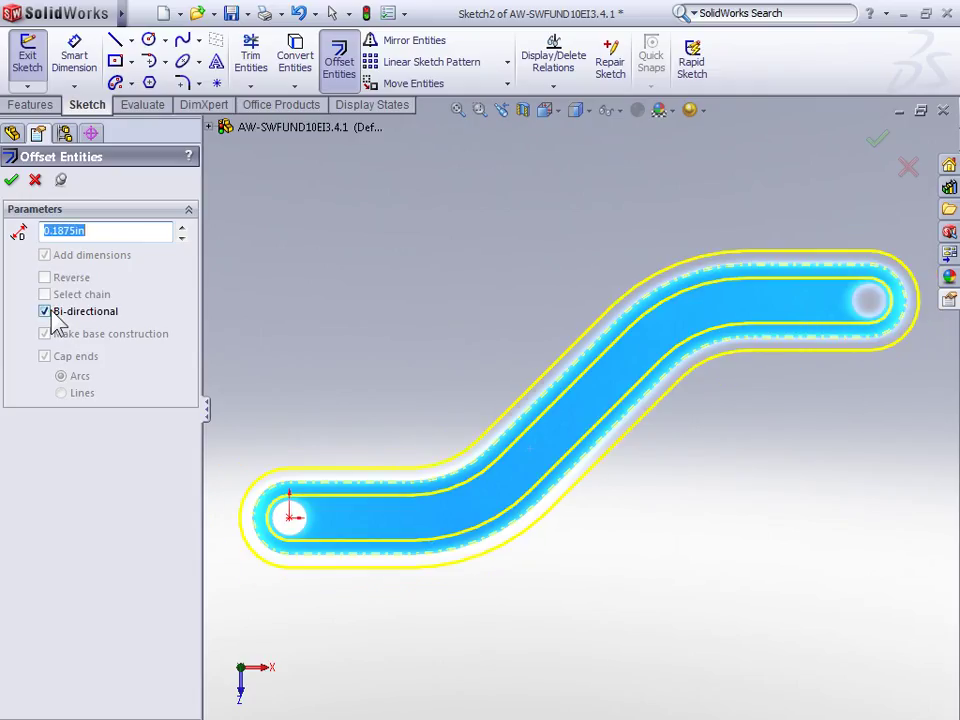
pyautogui.click(46, 312)
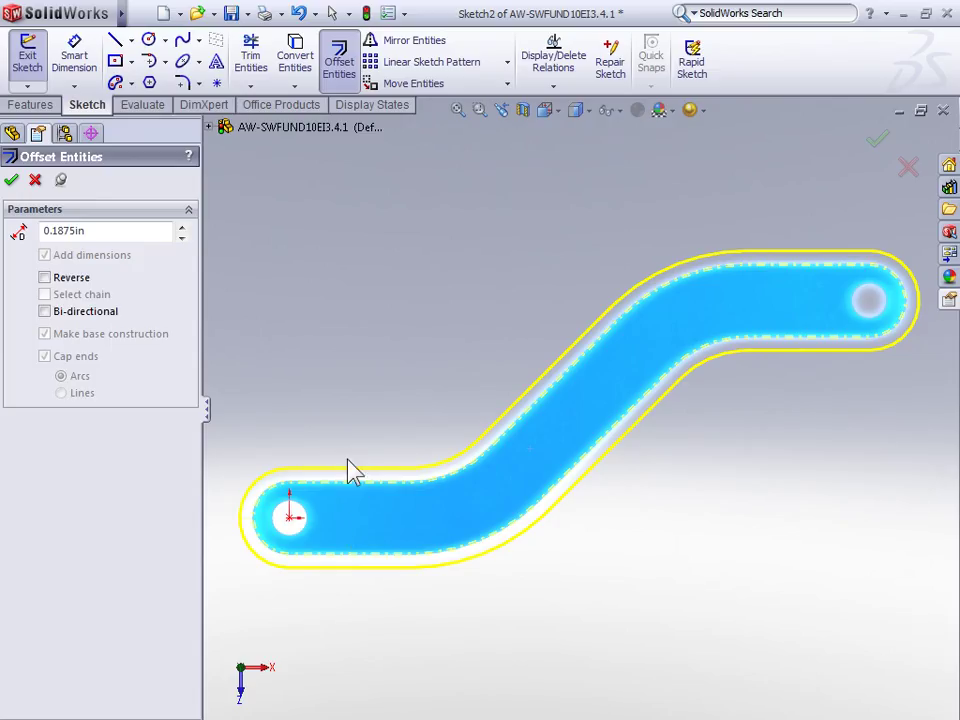
pyautogui.click(44, 277)
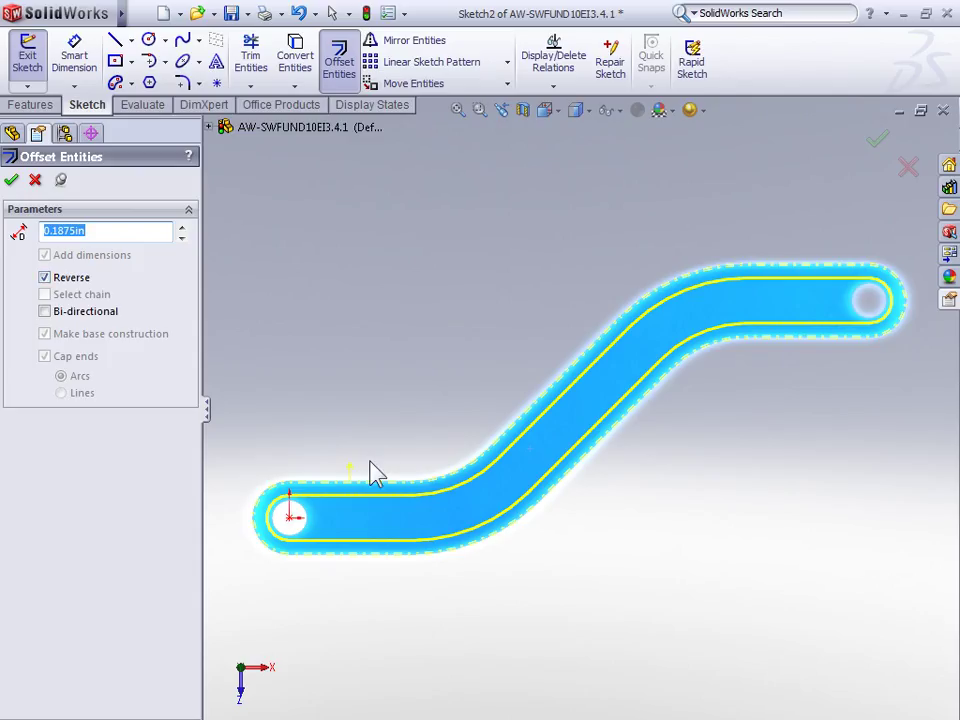
pyautogui.click(372, 517)
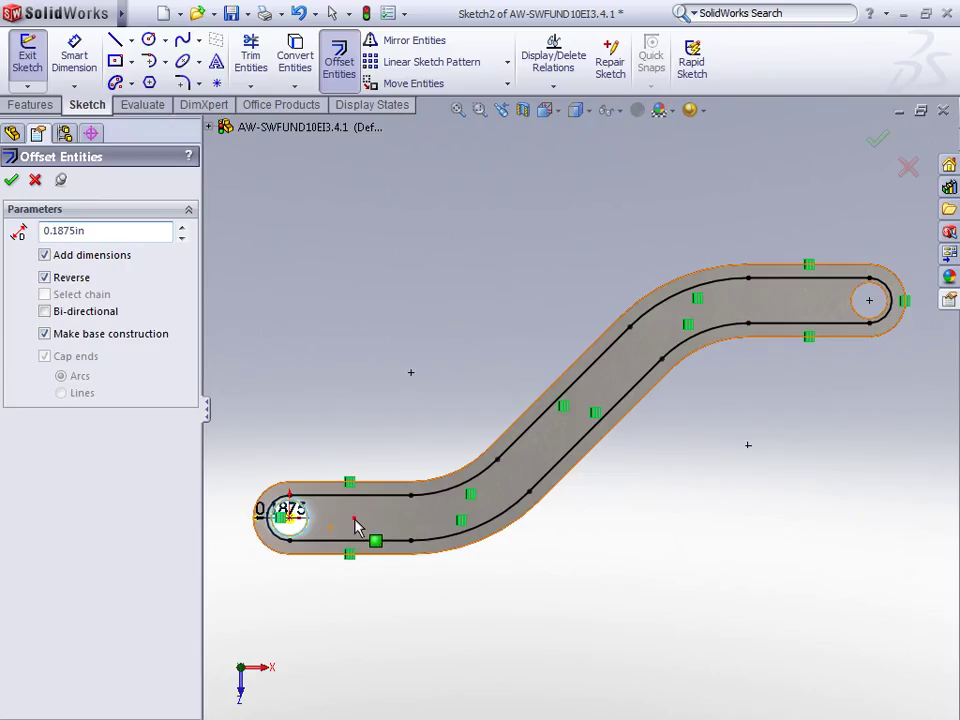
# Offset the edges of both end holes 0.1875 in outward and finish the offset command.
pyautogui.click(855, 312)
pyautogui.click(868, 298)
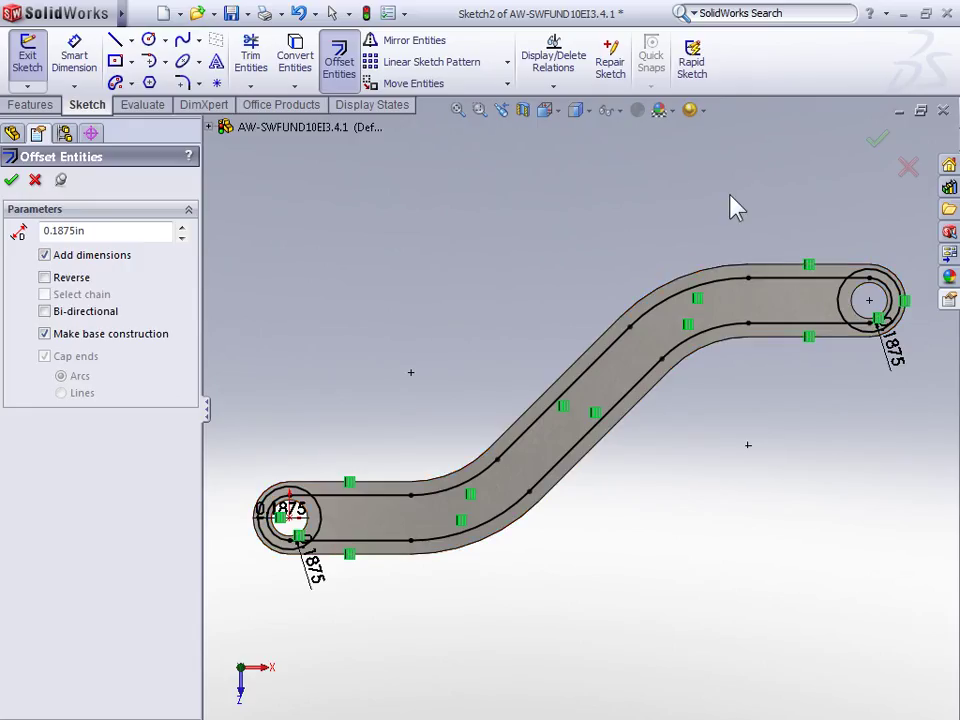
pyautogui.click(876, 141)
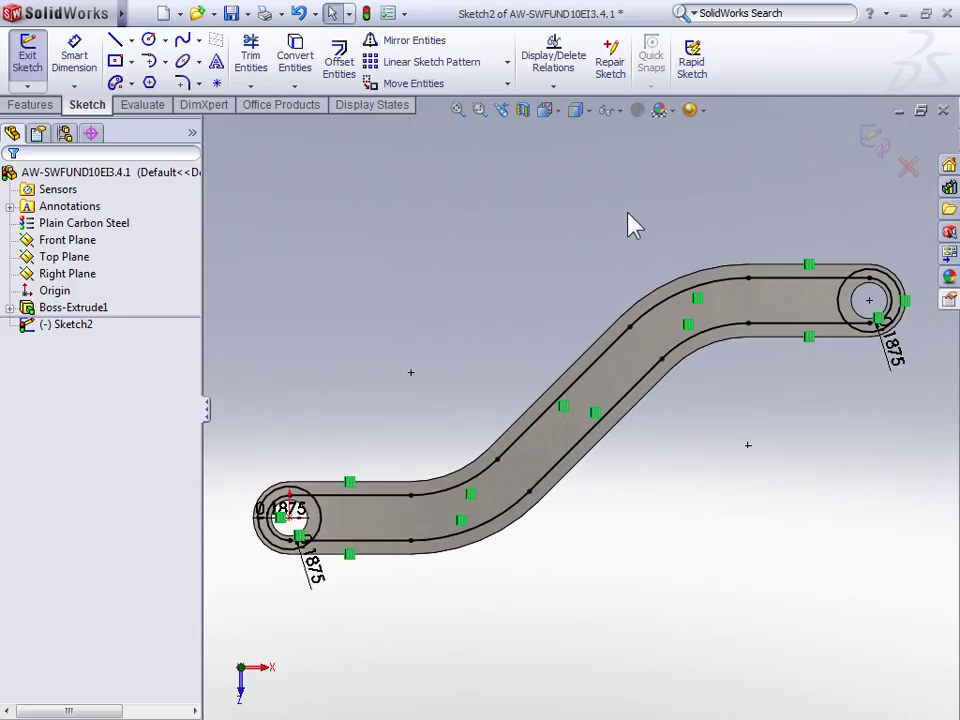
# Power trim the end arcs, line ends and outer circle portions around both holes, leaving one closed pocket profile between them.
pyautogui.press('s')
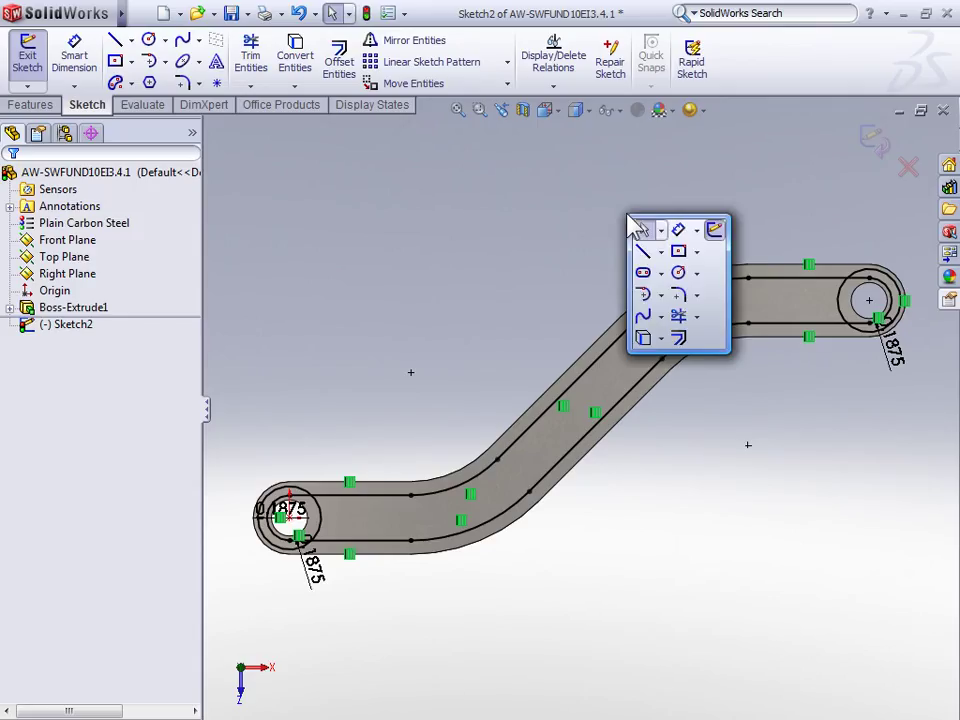
pyautogui.click(678, 318)
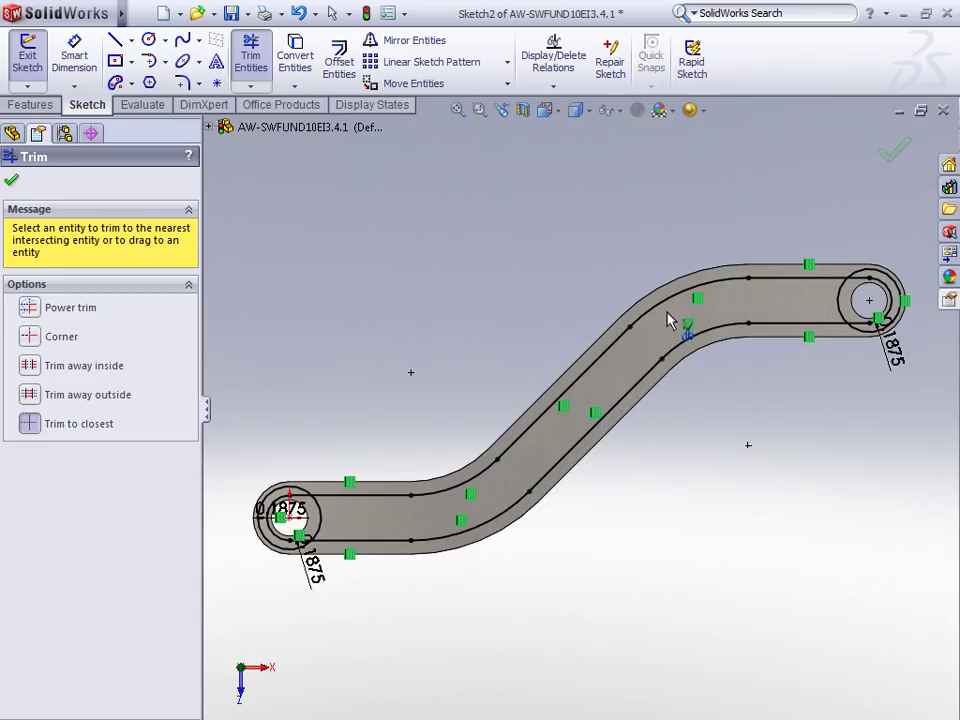
pyautogui.click(29, 316)
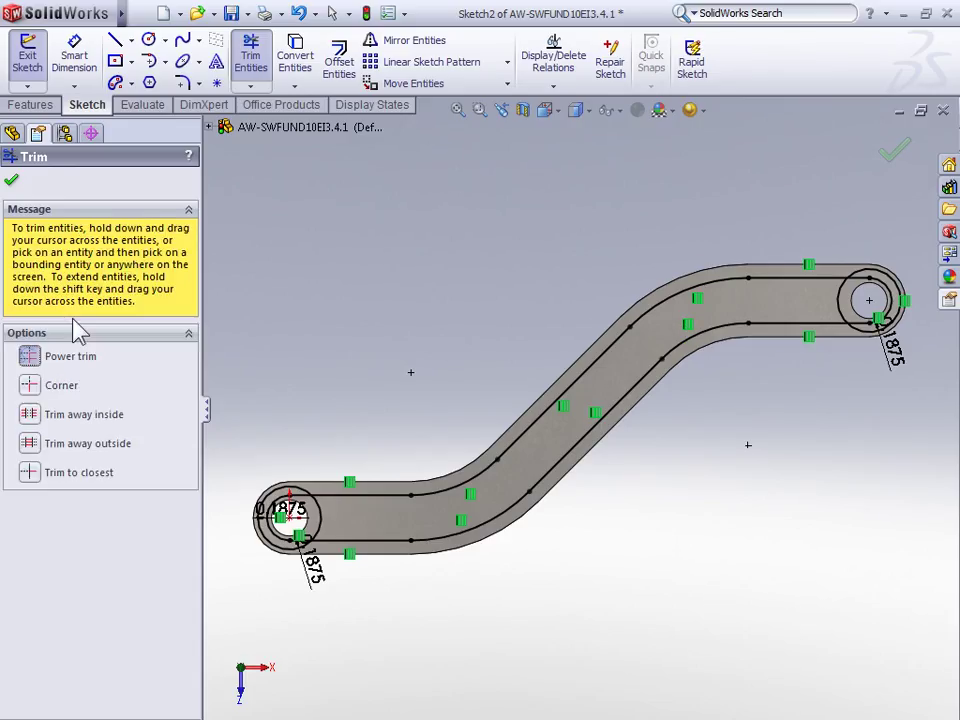
pyautogui.moveTo(285, 443)
pyautogui.mouseDown()
pyautogui.moveTo(297, 573)
pyautogui.moveTo(281, 537)
pyautogui.mouseUp()
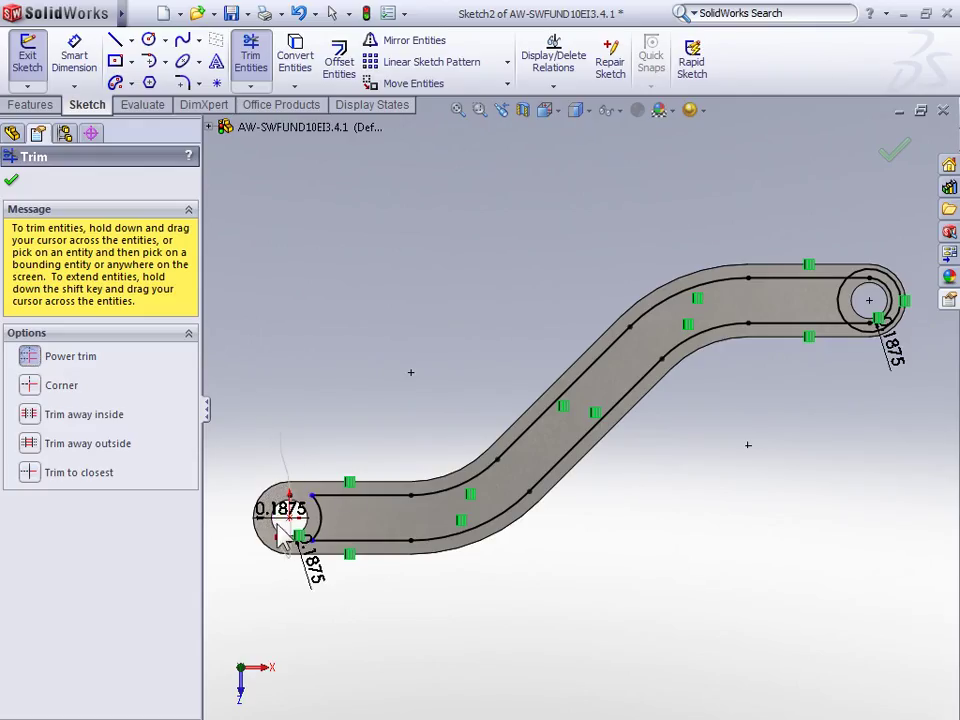
pyautogui.moveTo(853, 230)
pyautogui.mouseDown()
pyautogui.moveTo(870, 343)
pyautogui.moveTo(900, 305)
pyautogui.moveTo(879, 294)
pyautogui.mouseUp()
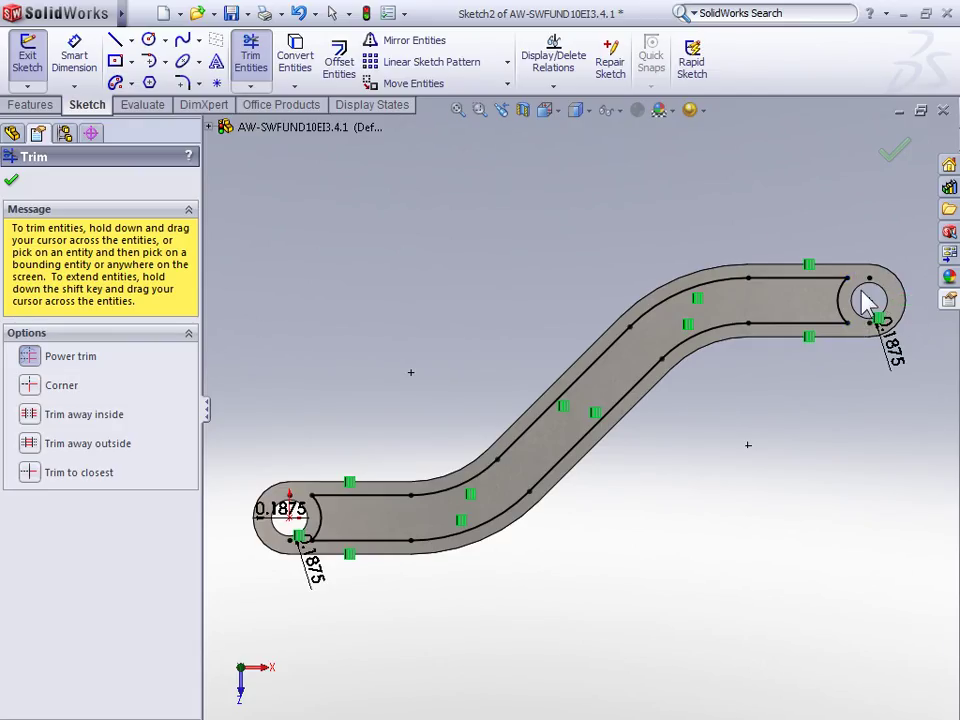
# Add 0.1875 in sketch fillets to the four corners at the two ends of the pocket profile.
pyautogui.press('s')
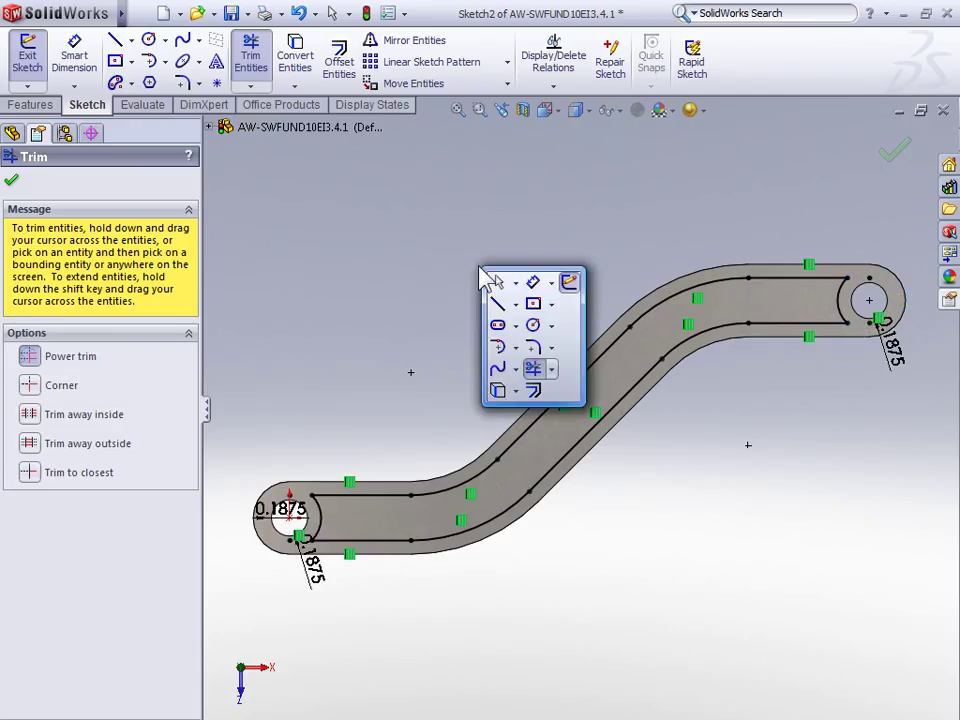
pyautogui.click(536, 350)
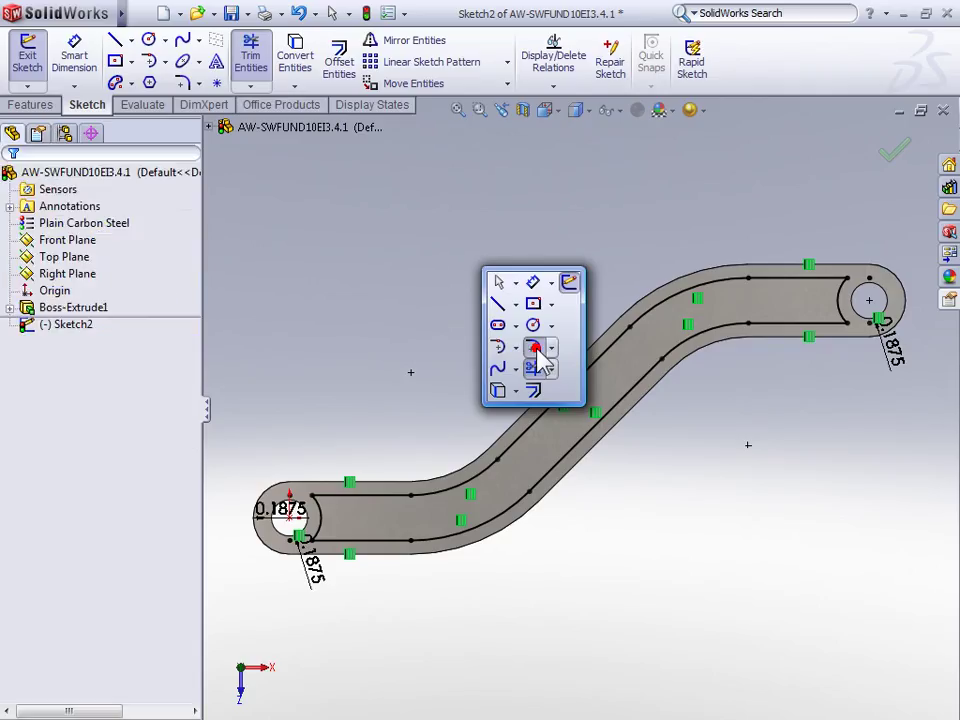
pyautogui.write('0.1875')
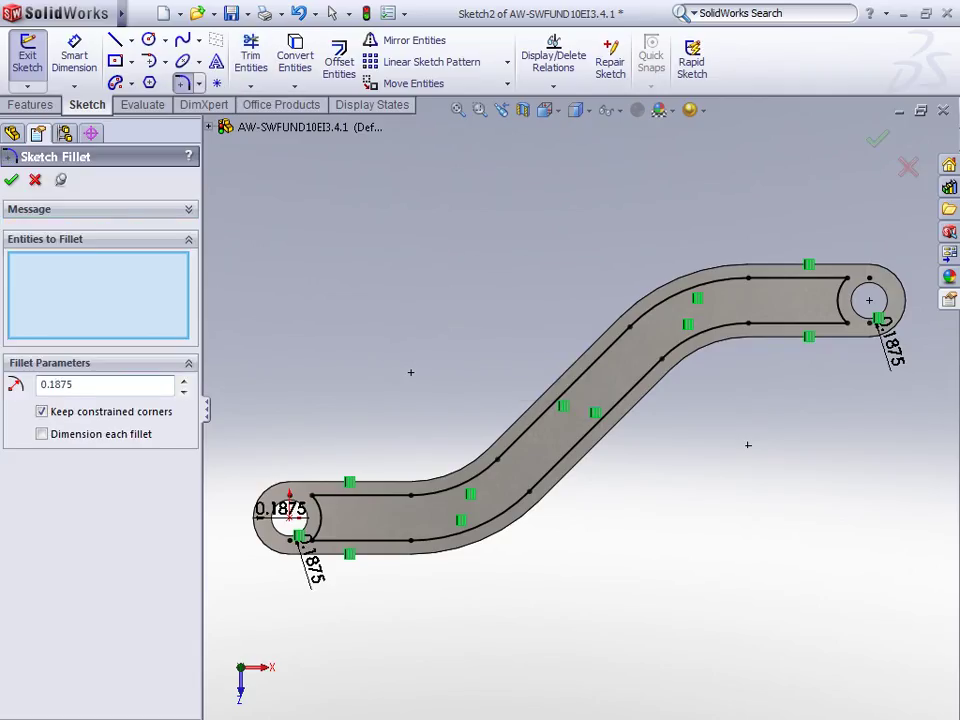
pyautogui.click(316, 503)
pyautogui.click(314, 540)
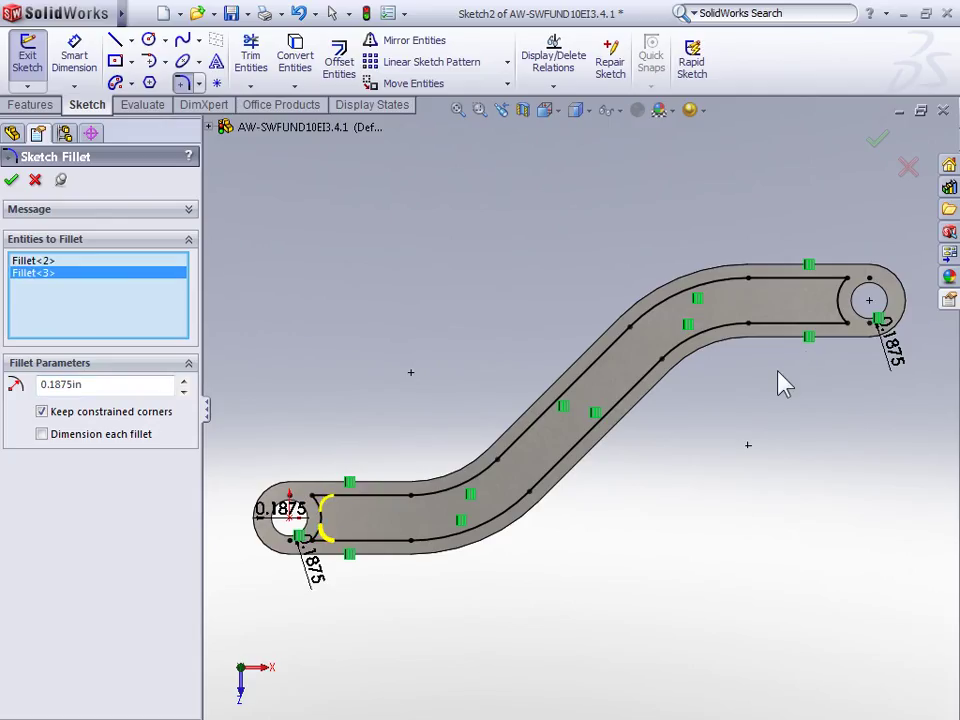
pyautogui.click(840, 325)
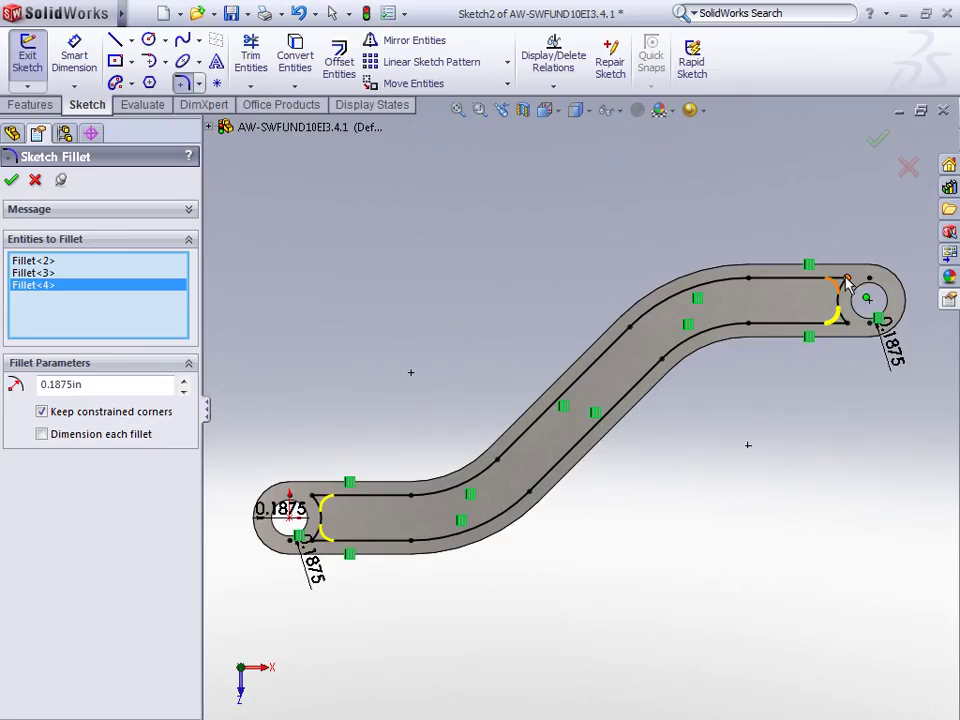
pyautogui.click(838, 278)
pyautogui.click(876, 141)
pyautogui.click(874, 139)
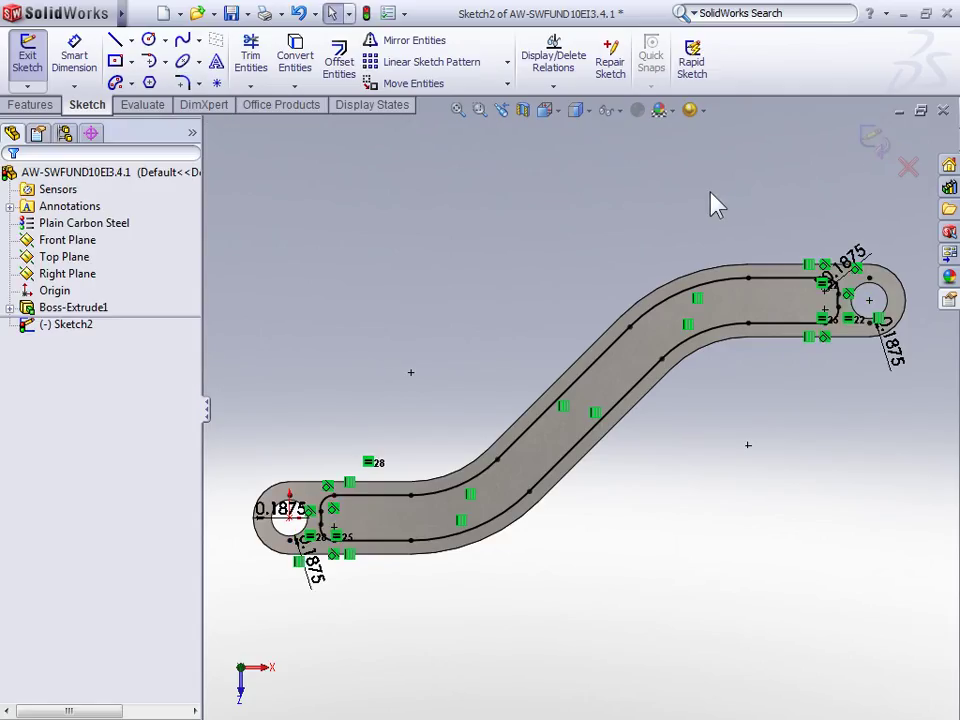
# Cut the closed pocket profile through the whole link with an Extruded Cut set to Through All.
pyautogui.moveTo(711, 204)
pyautogui.mouseDown(button='middle')
pyautogui.moveTo(648, 258)
pyautogui.moveTo(583, 266)
pyautogui.moveTo(505, 258)
pyautogui.mouseUp(button='middle')
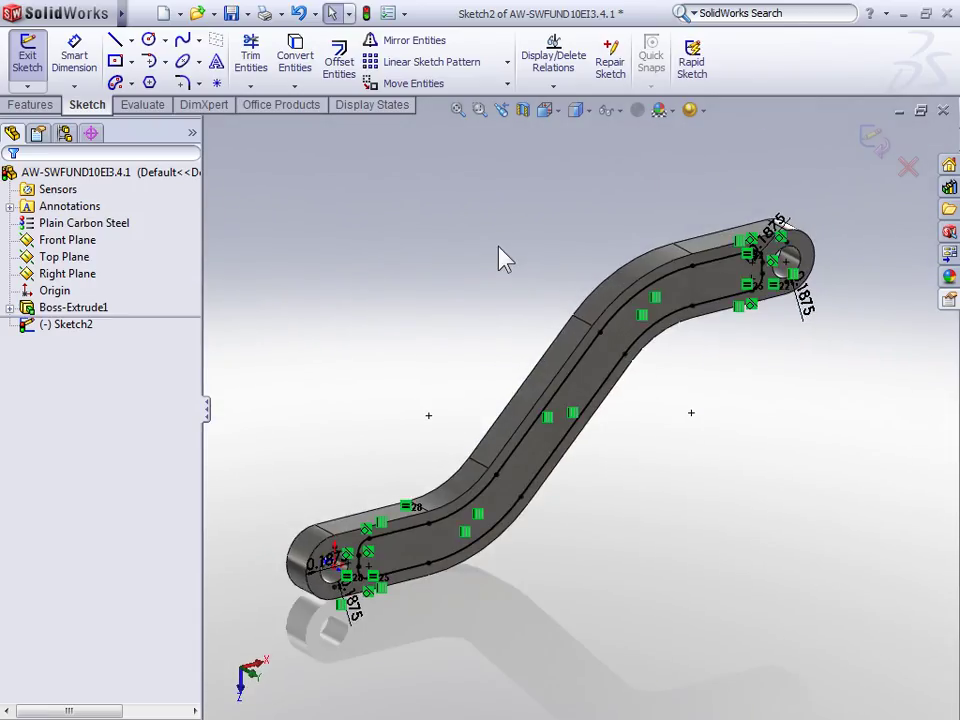
pyautogui.click(30, 104)
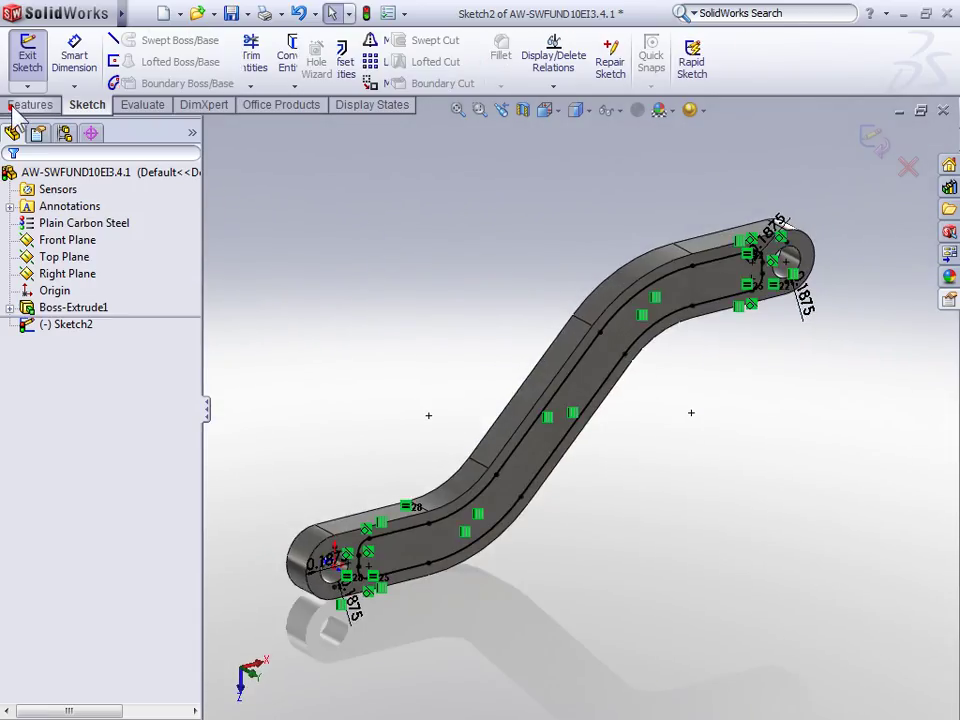
pyautogui.click(271, 70)
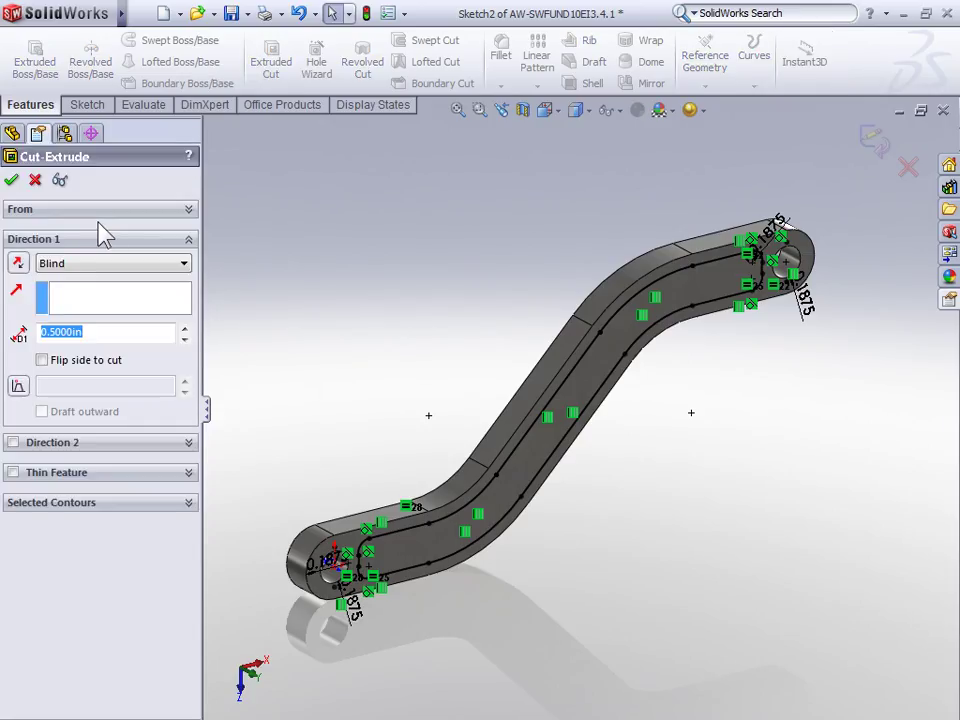
pyautogui.click(76, 266)
pyautogui.click(64, 293)
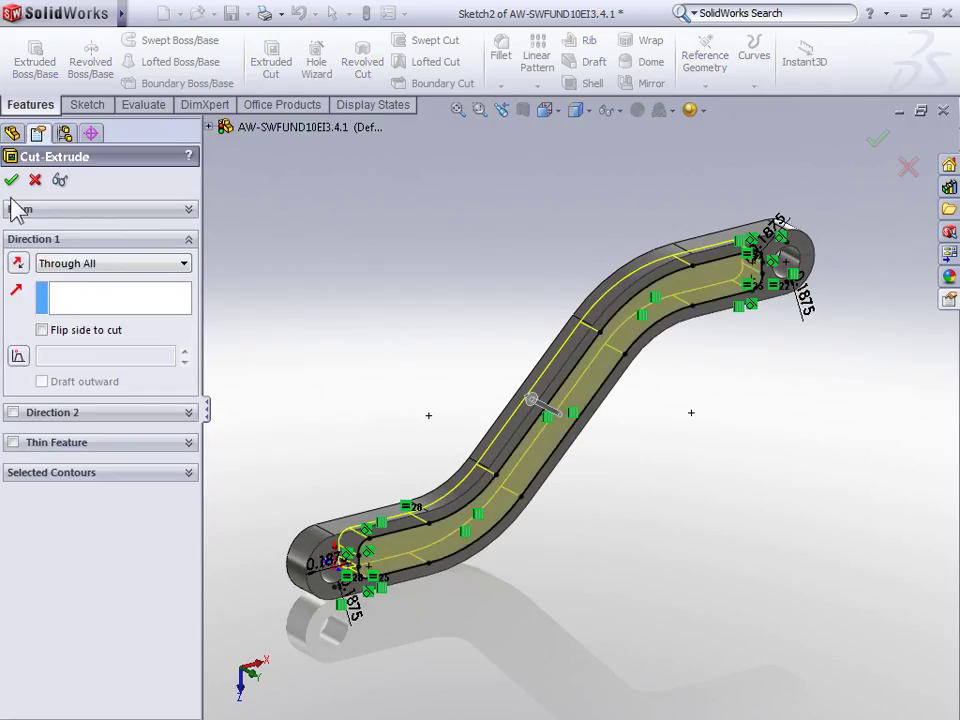
pyautogui.click(11, 181)
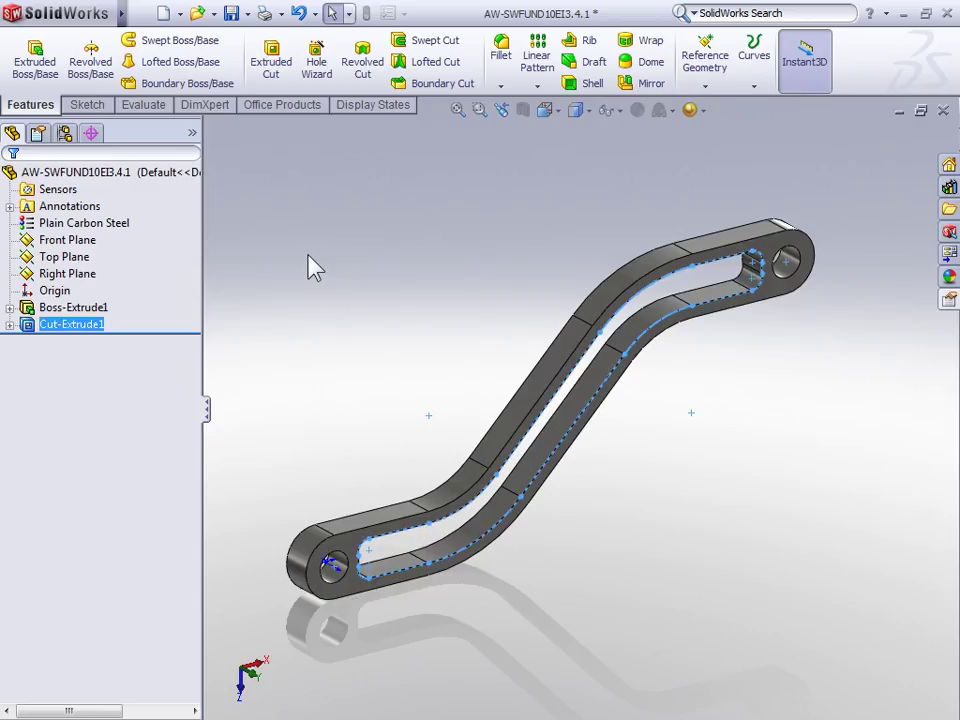
# Start a new sketch on the Top Plane and convert the pocket cut's sketch (Sketch2) into it.
pyautogui.click(64, 257)
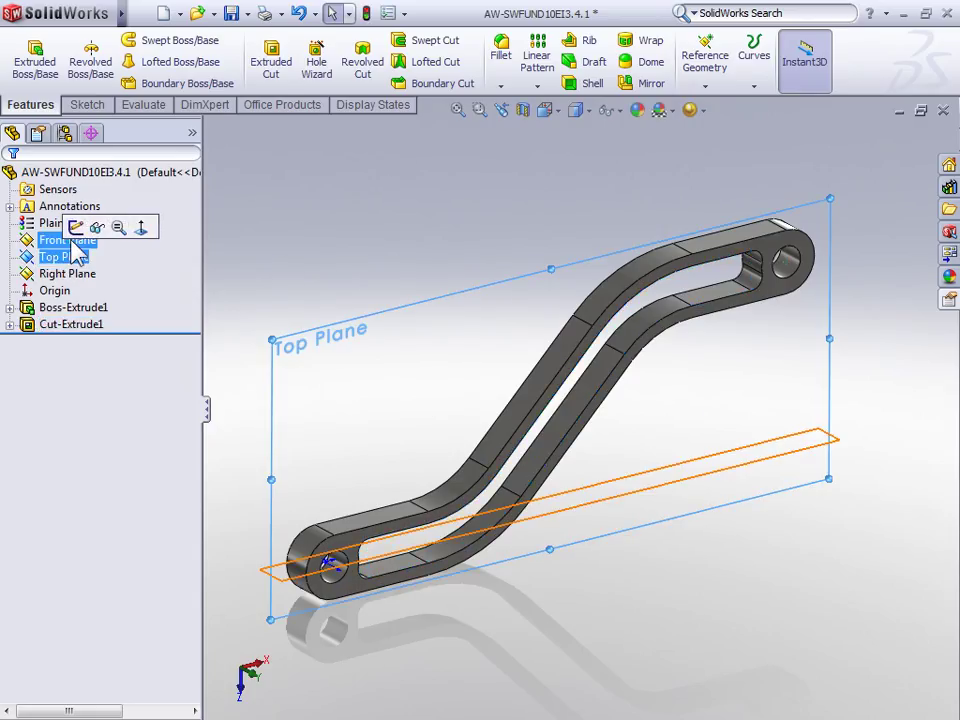
pyautogui.click(77, 224)
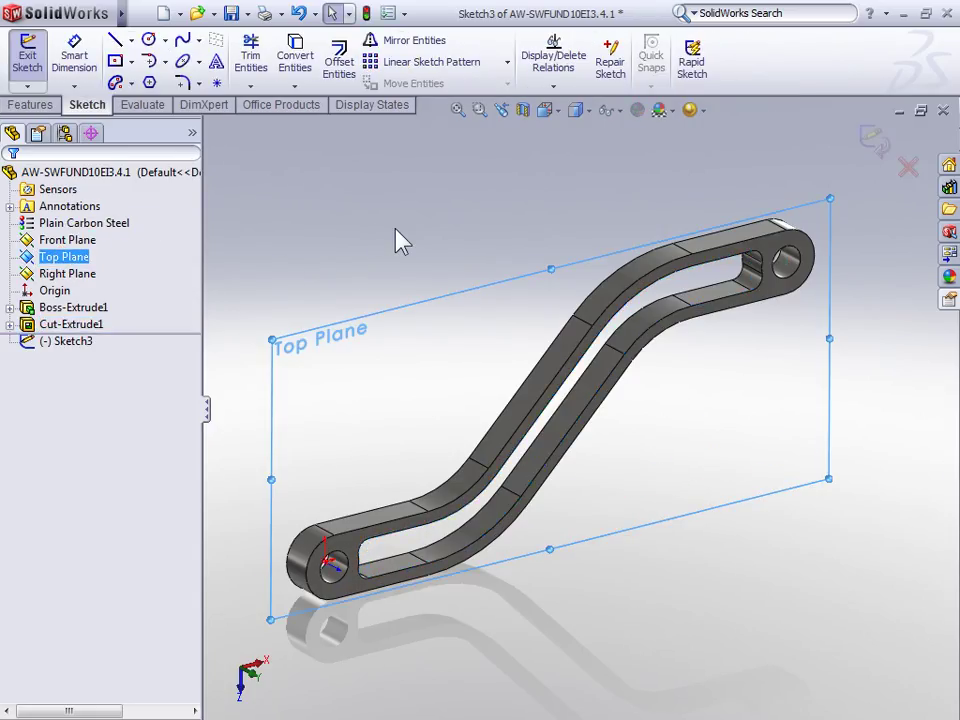
pyautogui.hotkey('ctrl', '8')
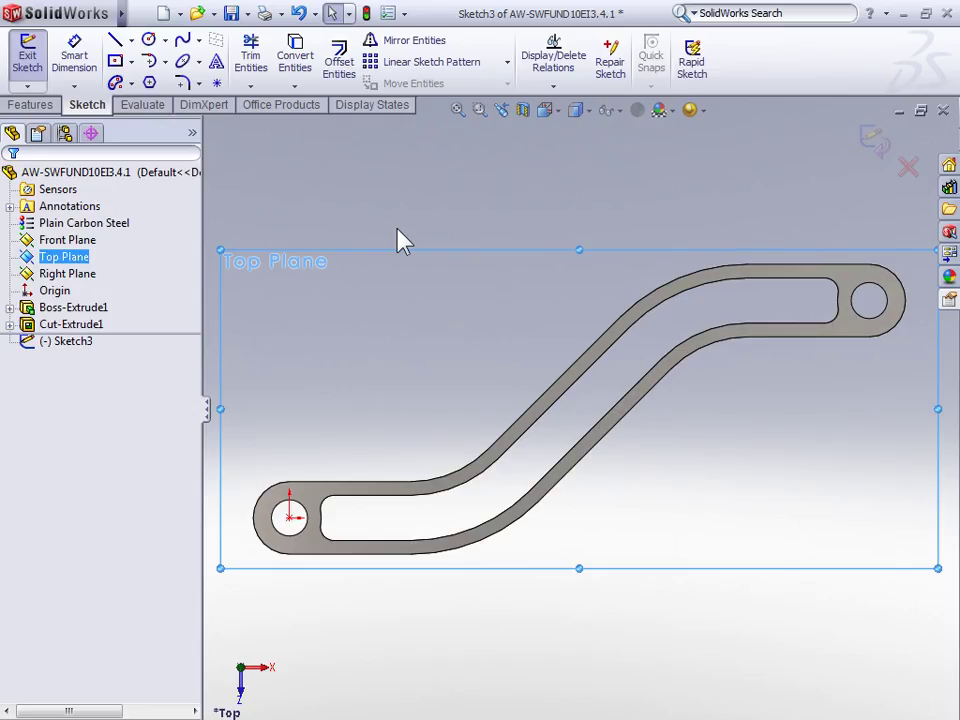
pyautogui.click(9, 324)
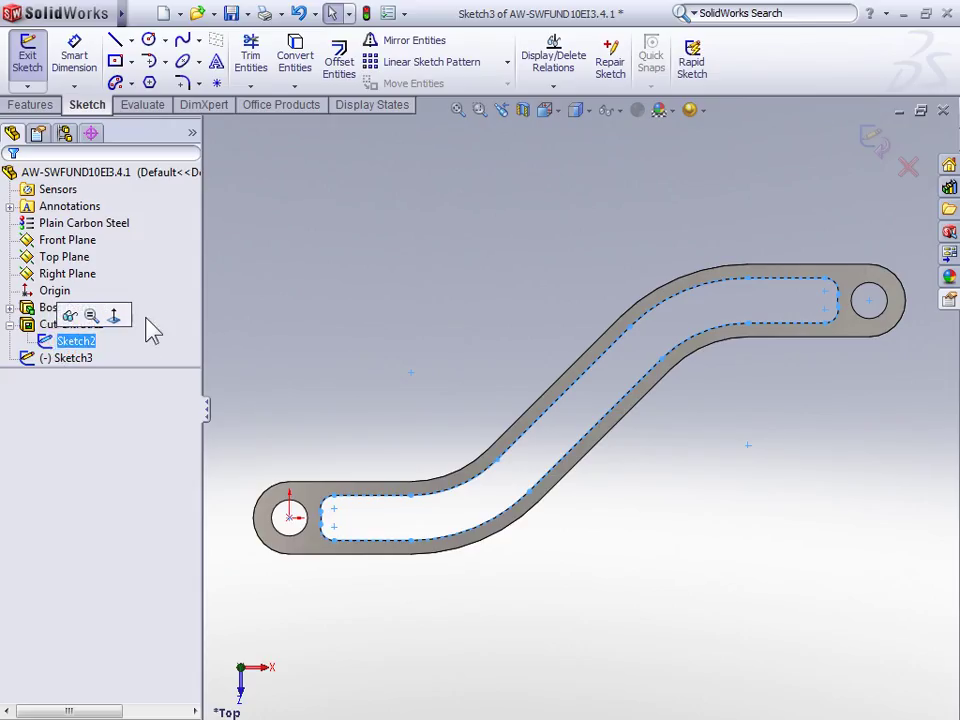
pyautogui.click(300, 60)
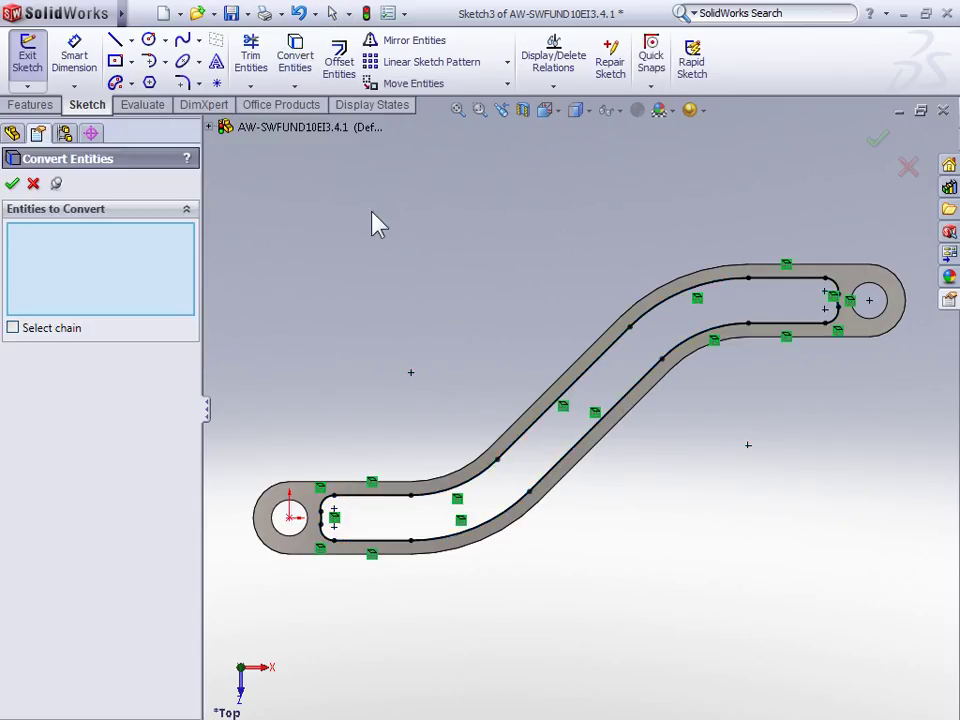
pyautogui.click(13, 184)
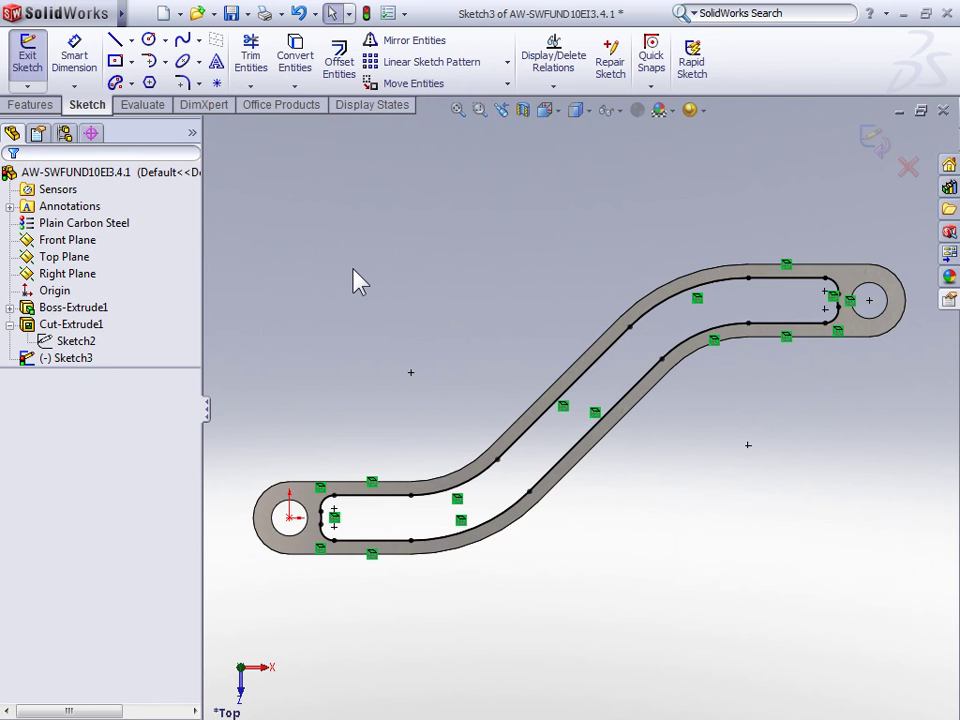
# Extrude the converted pocket profile 0.1875 in as a Mid Plane boss merged with the link.
pyautogui.moveTo(437, 285); pyautogui.dragTo(478, 350, button='middle')
pyautogui.press('Left')
pyautogui.press('Left')
pyautogui.press('Left')
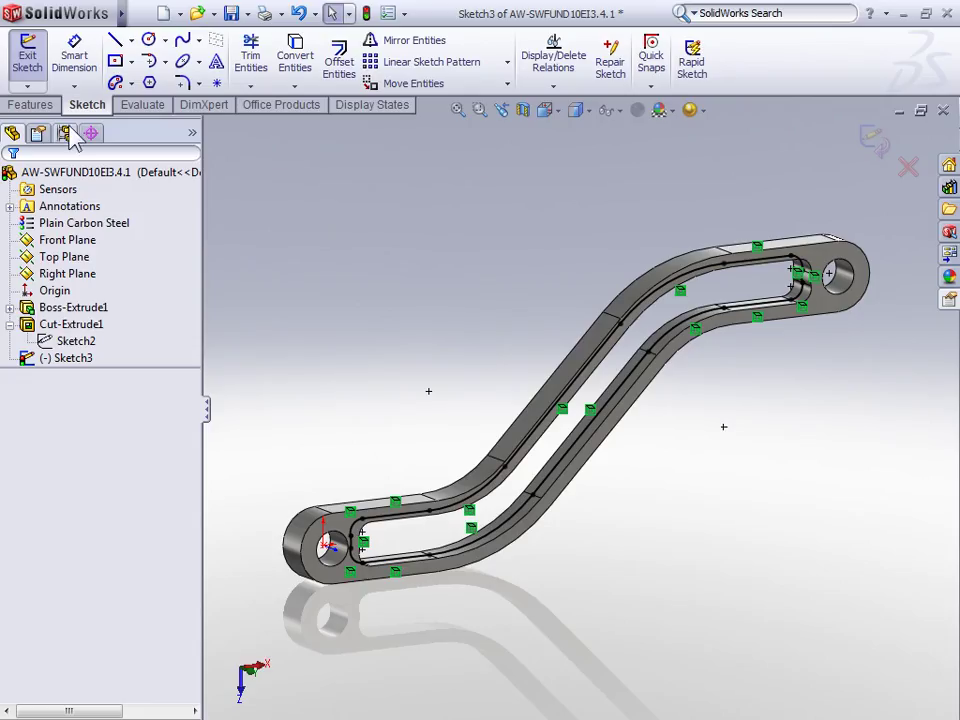
pyautogui.click(38, 104)
pyautogui.click(43, 72)
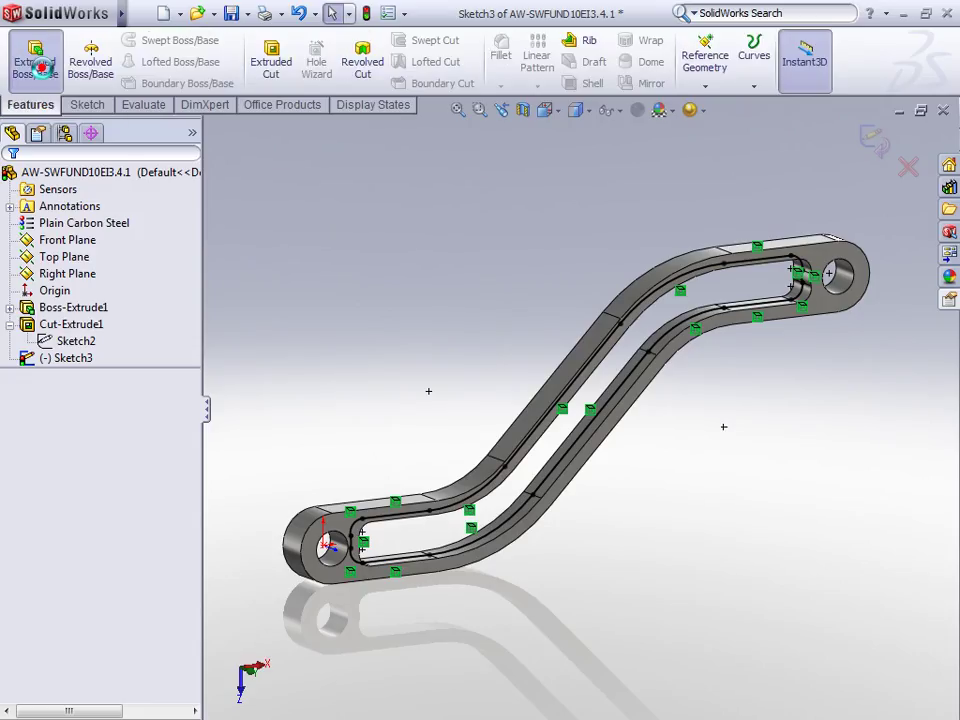
pyautogui.click(92, 268)
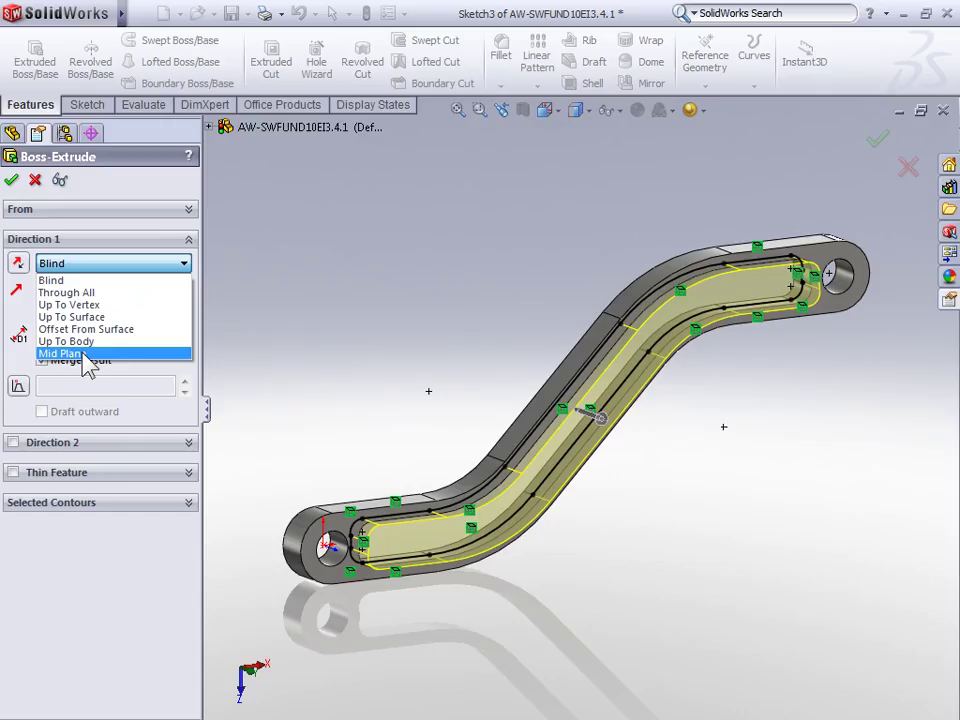
pyautogui.click(90, 356)
pyautogui.click(89, 329)
pyautogui.doubleClick(89, 329)
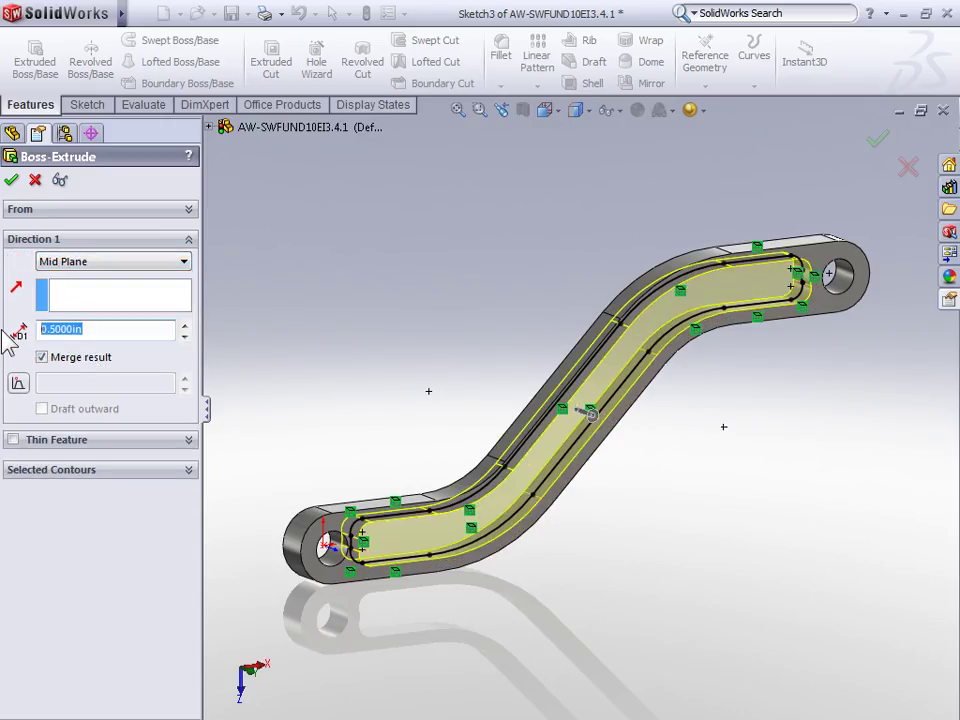
pyautogui.press('BackSpace')
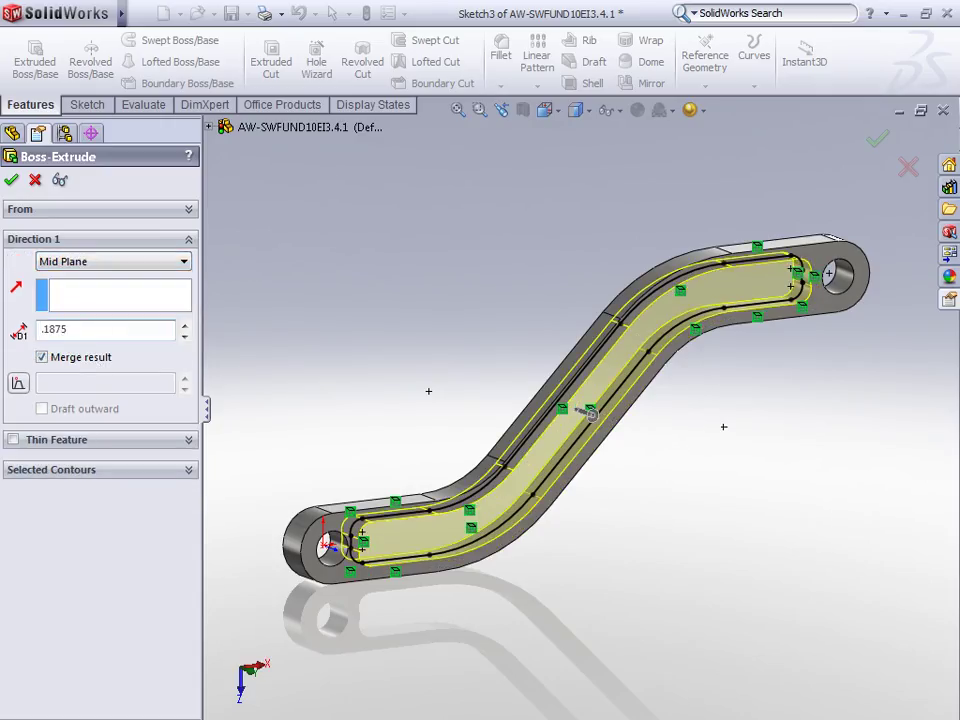
pyautogui.write('.1875')
pyautogui.press('Return')
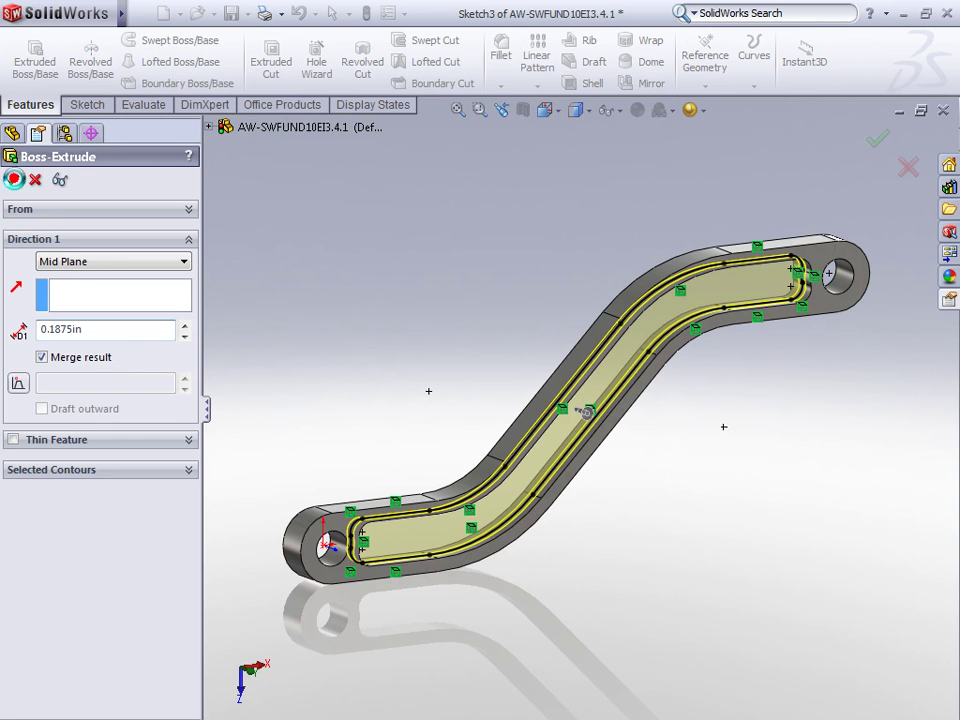
pyautogui.click(11, 180)
pyautogui.click(383, 249)
# Examine the pocket web's cross-section in a section view on the Front Plane, then leave it without keeping the section.
pyautogui.moveTo(384, 257)
pyautogui.mouseDown(button='middle')
pyautogui.moveTo(450, 287)
pyautogui.moveTo(459, 491)
pyautogui.moveTo(447, 527)
pyautogui.moveTo(506, 549)
pyautogui.moveTo(574, 551)
pyautogui.moveTo(571, 517)
pyautogui.moveTo(545, 528)
pyautogui.mouseUp(button='middle')
pyautogui.hotkey('ctrl', '7')
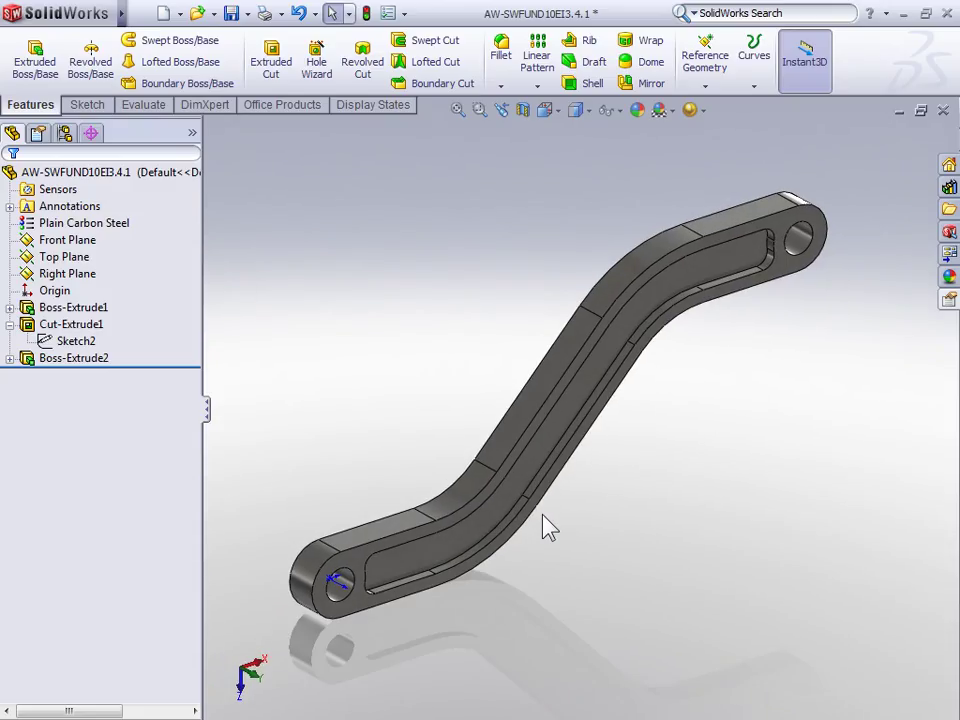
pyautogui.click(522, 110)
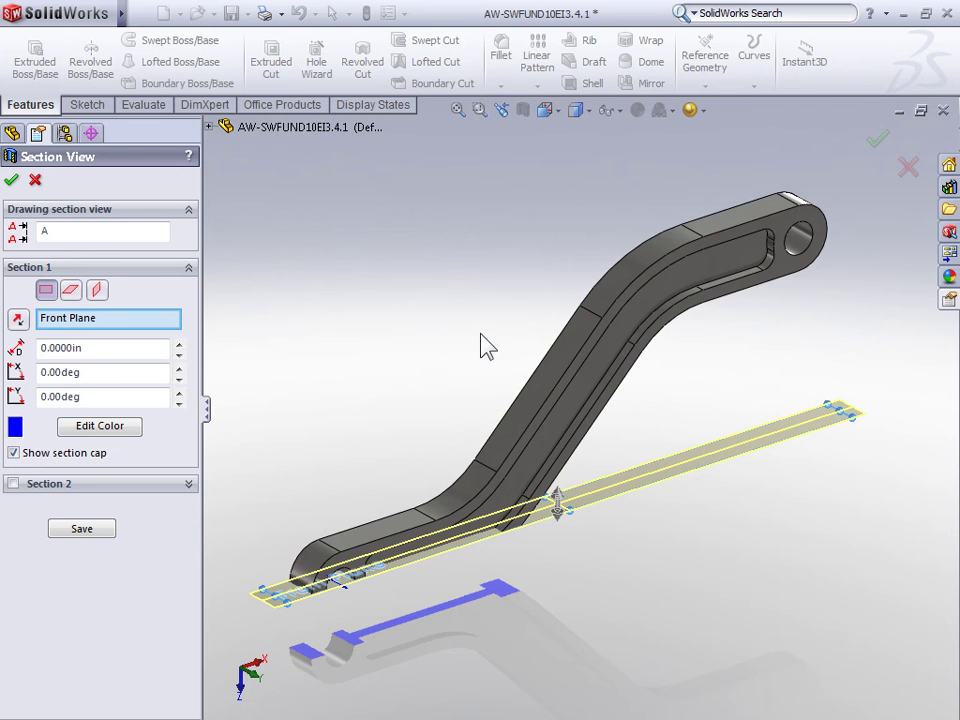
pyautogui.press('Left')
pyautogui.press('Left')
pyautogui.press('Left')
pyautogui.press('Left')
pyautogui.press('Left')
pyautogui.press('Left')
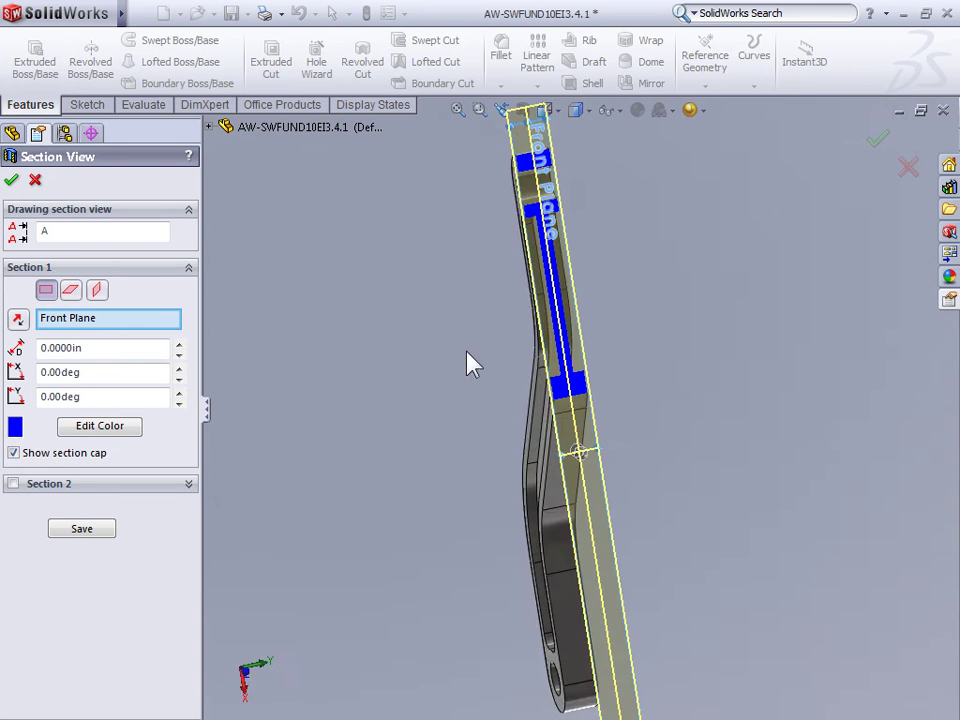
pyautogui.press('Left')
pyautogui.press('Left')
pyautogui.press('Left')
pyautogui.press('Left')
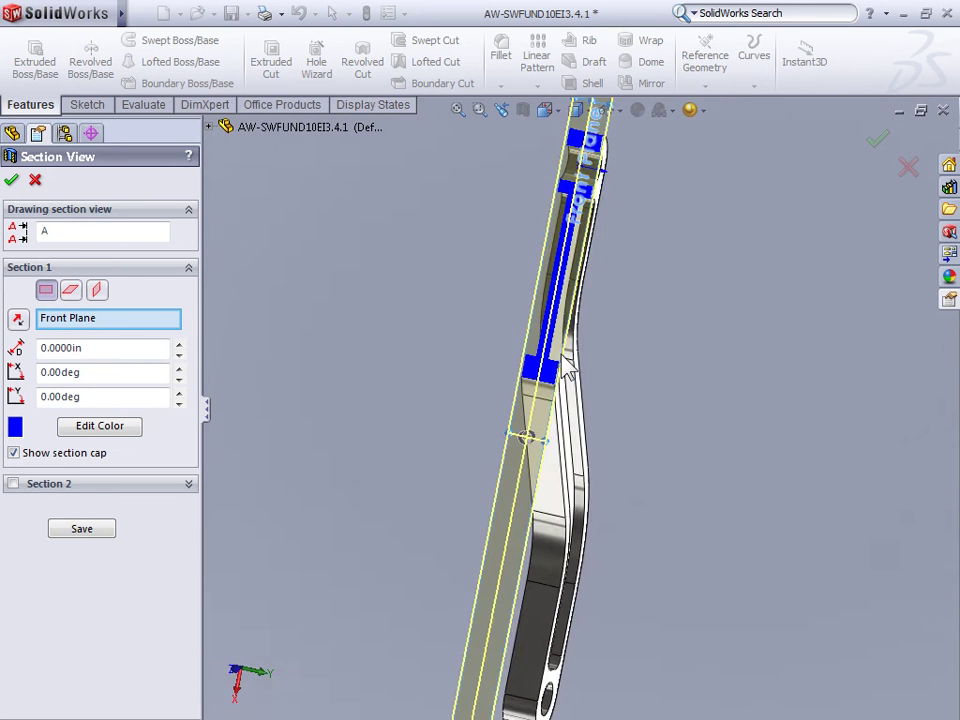
pyautogui.press('Left')
pyautogui.press('Left')
pyautogui.press('Left')
pyautogui.press('Left')
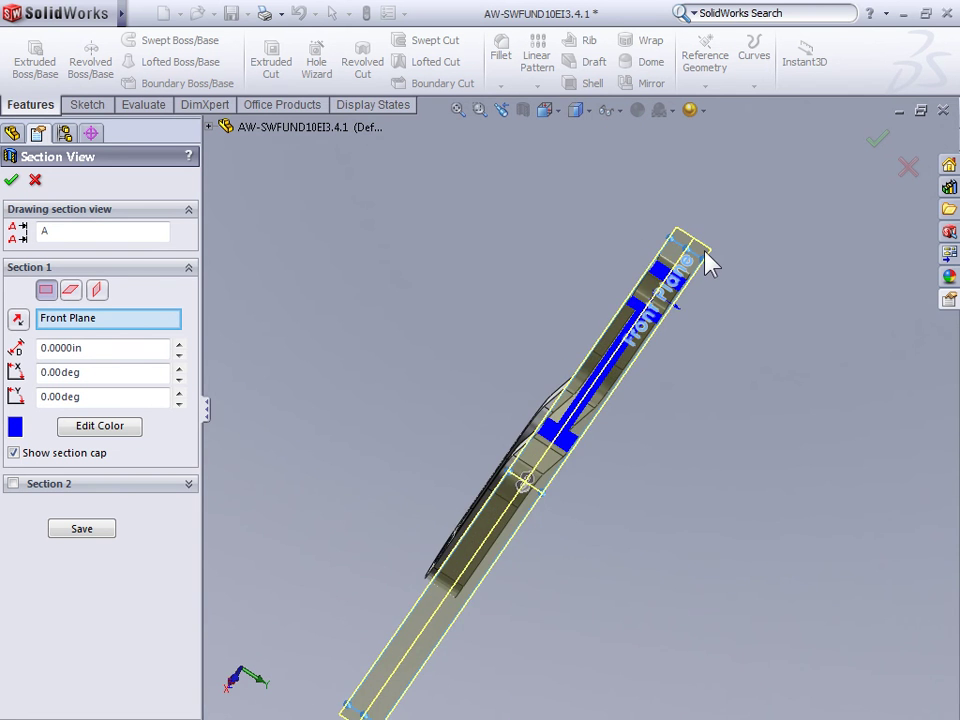
pyautogui.press('Left')
pyautogui.press('Left')
pyautogui.press('Left')
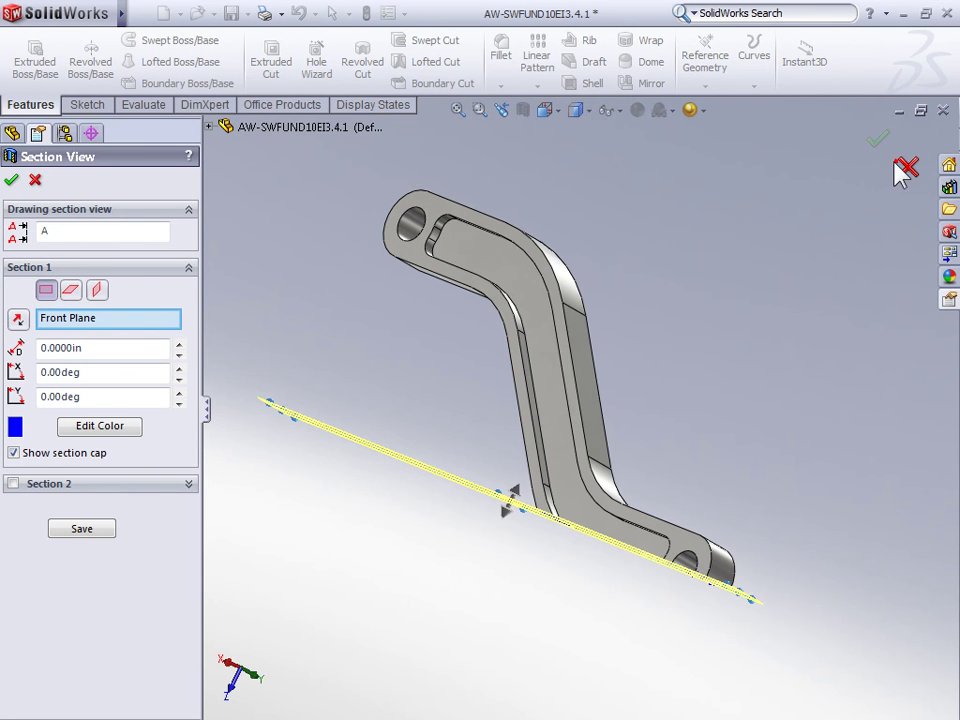
pyautogui.click(903, 172)
pyautogui.press('Left')
pyautogui.press('Left')
pyautogui.press('Left')
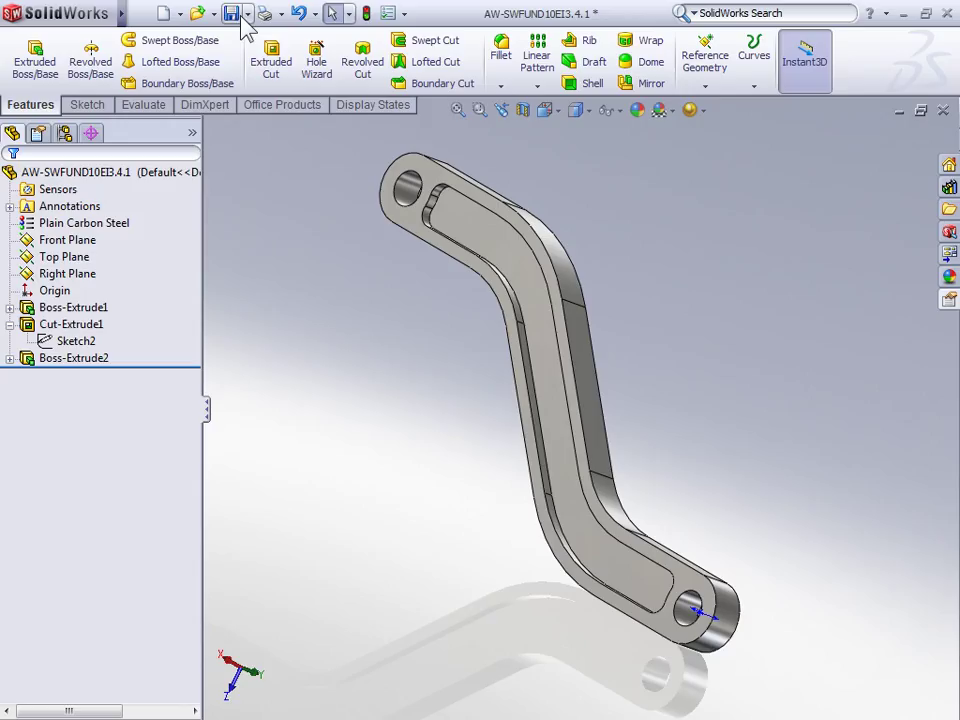